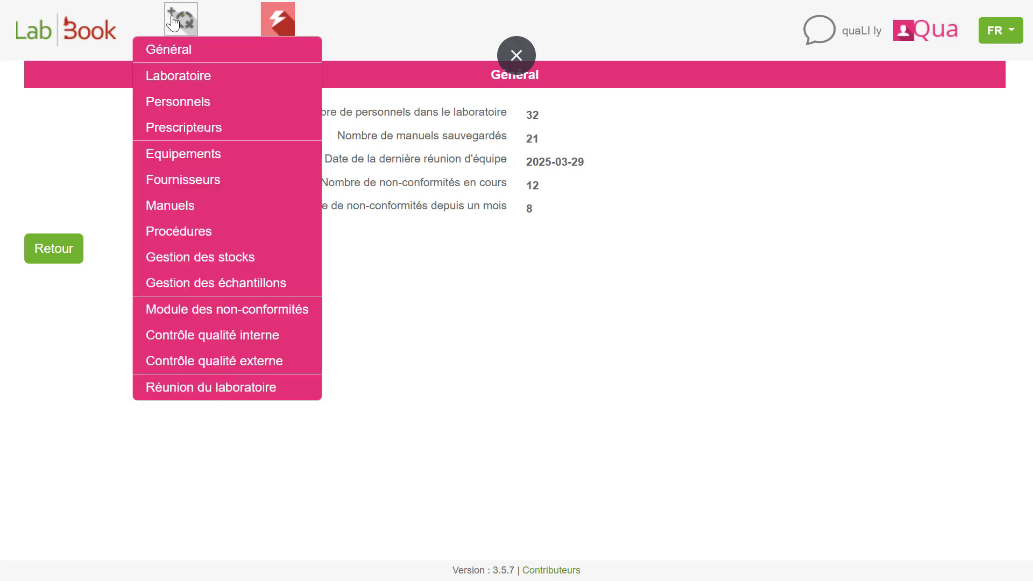
- Open the list of storage rooms (pièces) from the sample management module
left_click(197, 295)
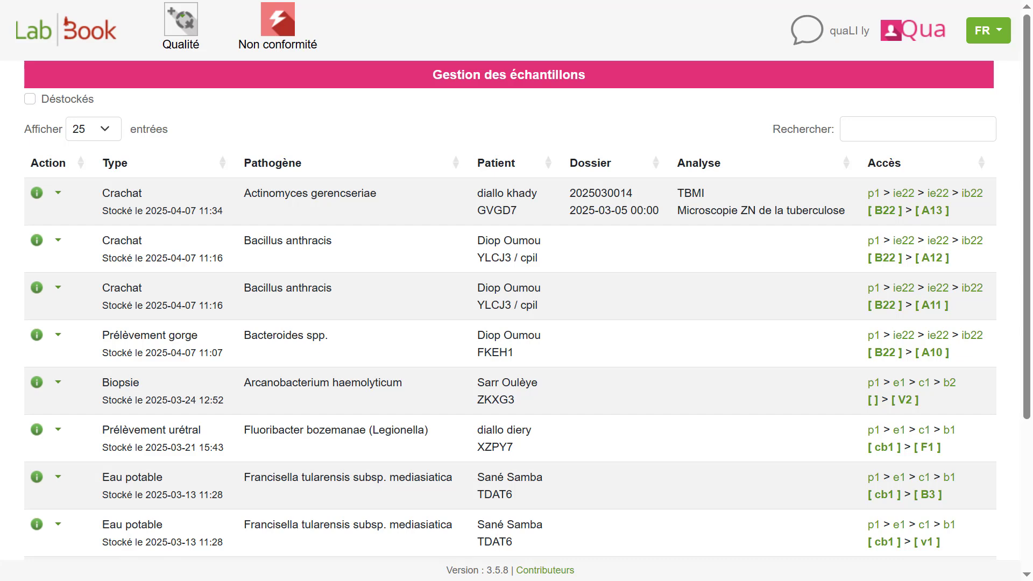
scroll(207, 334, "down", 4)
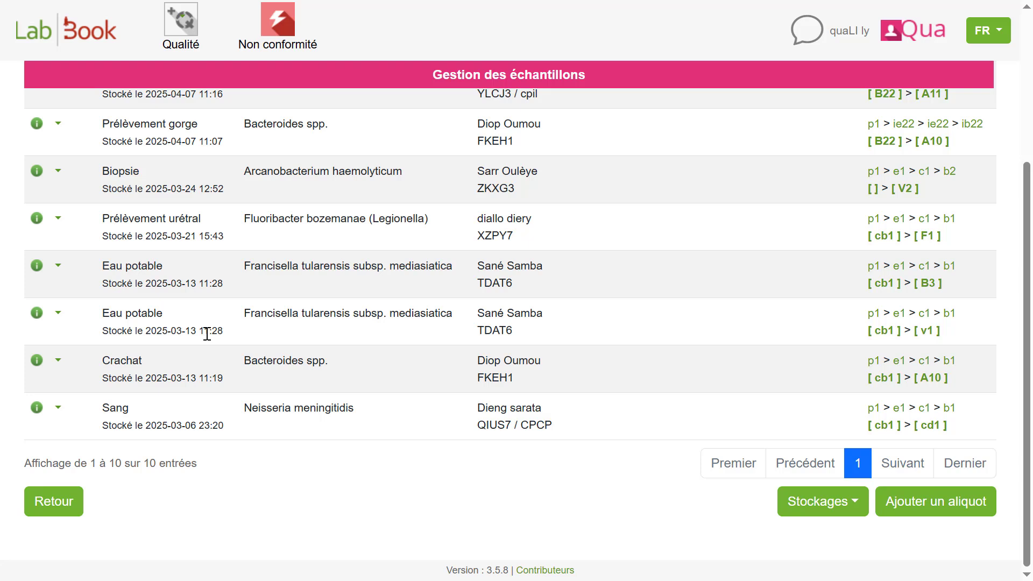
left_click(820, 505)
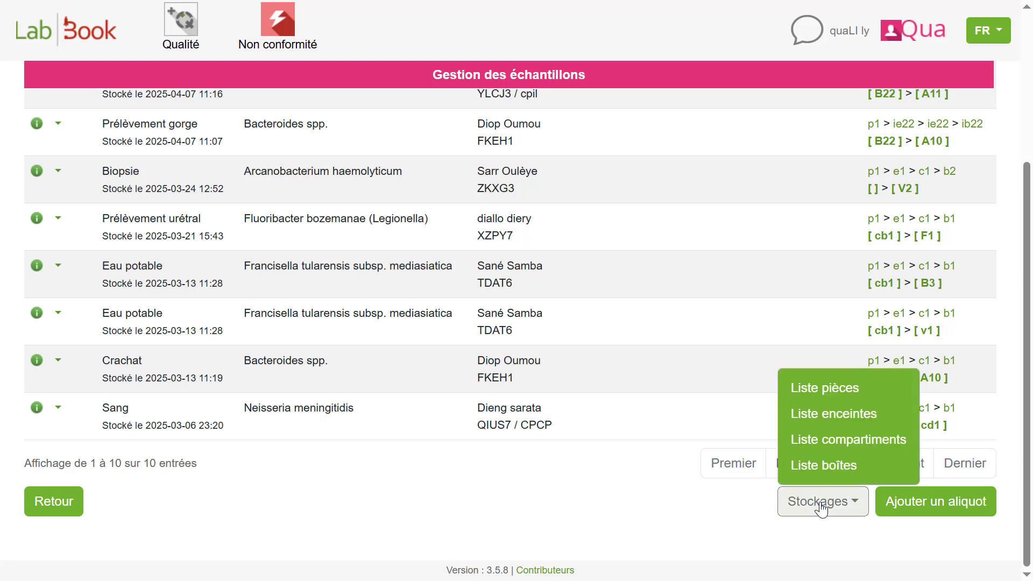
left_click(819, 389)
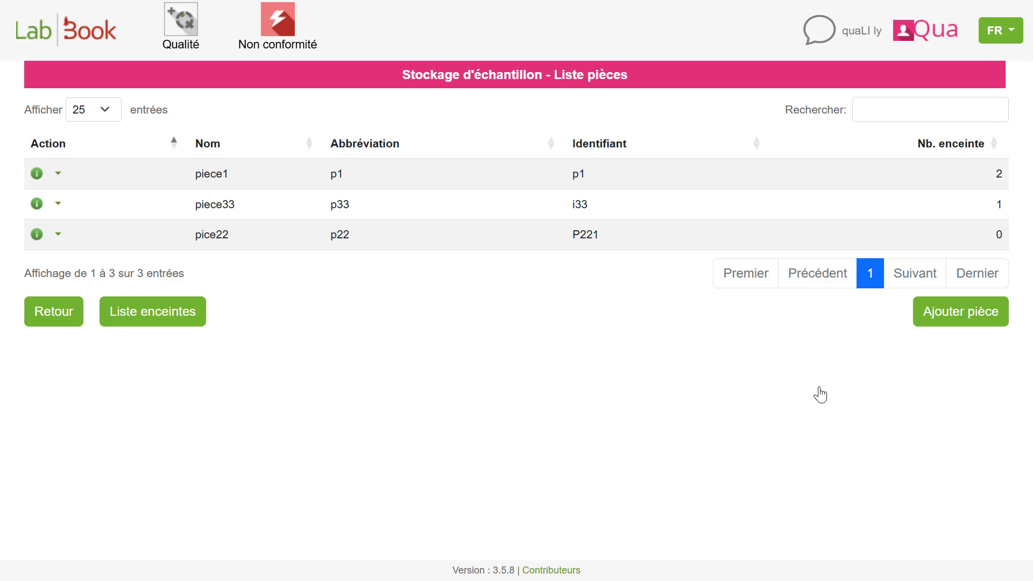
- Add and save a storage room named piece4 with abbreviation p4 and identifier i4
left_click(945, 322)
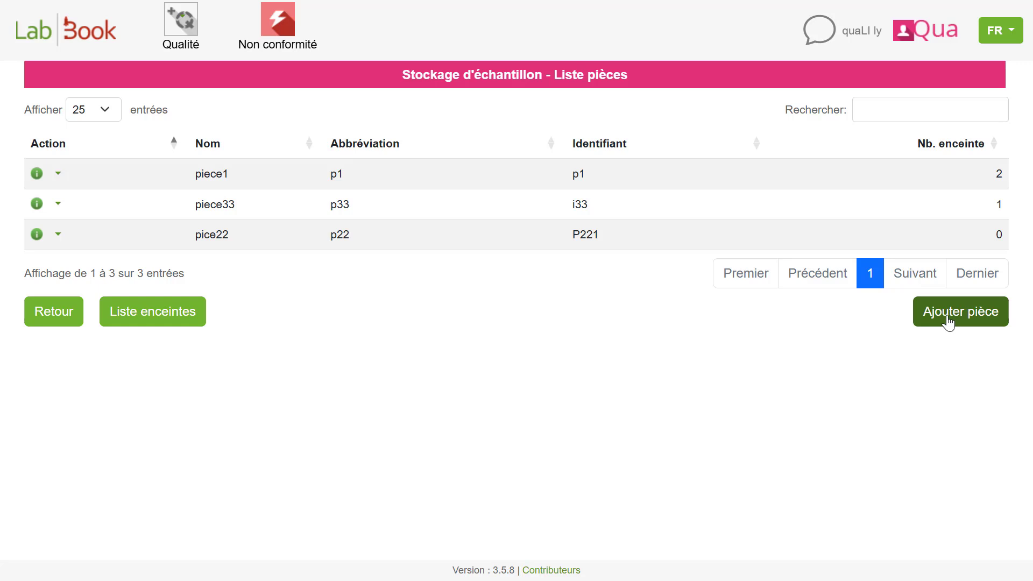
left_click(948, 322)
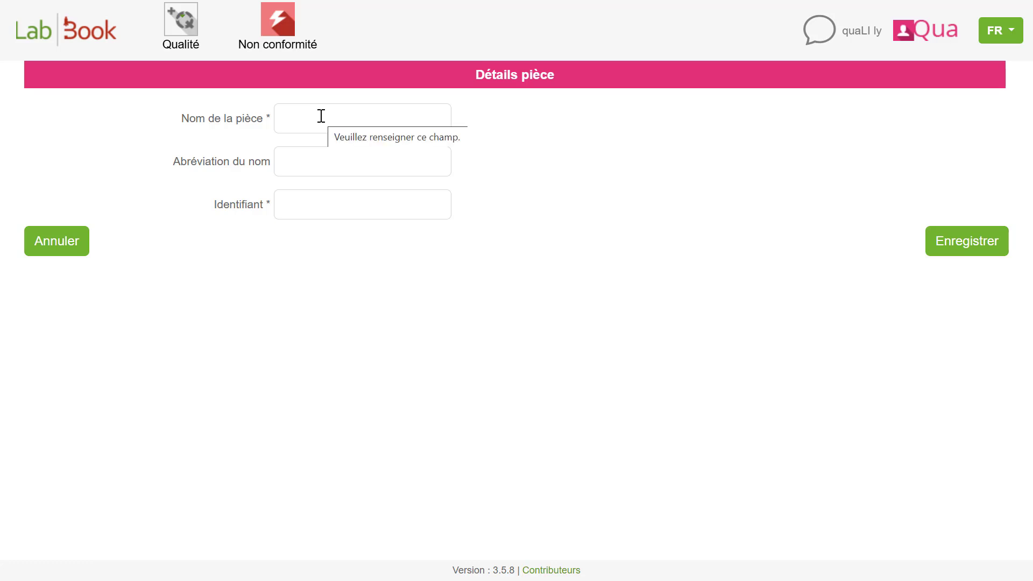
left_click(321, 116)
type("pi")
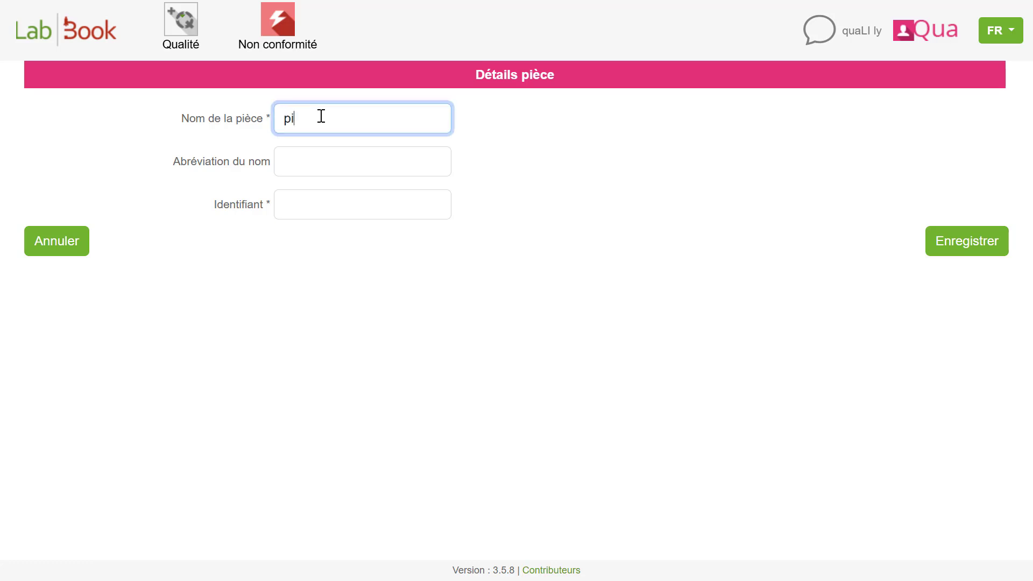
type("ece4")
left_click(315, 157)
type("p4")
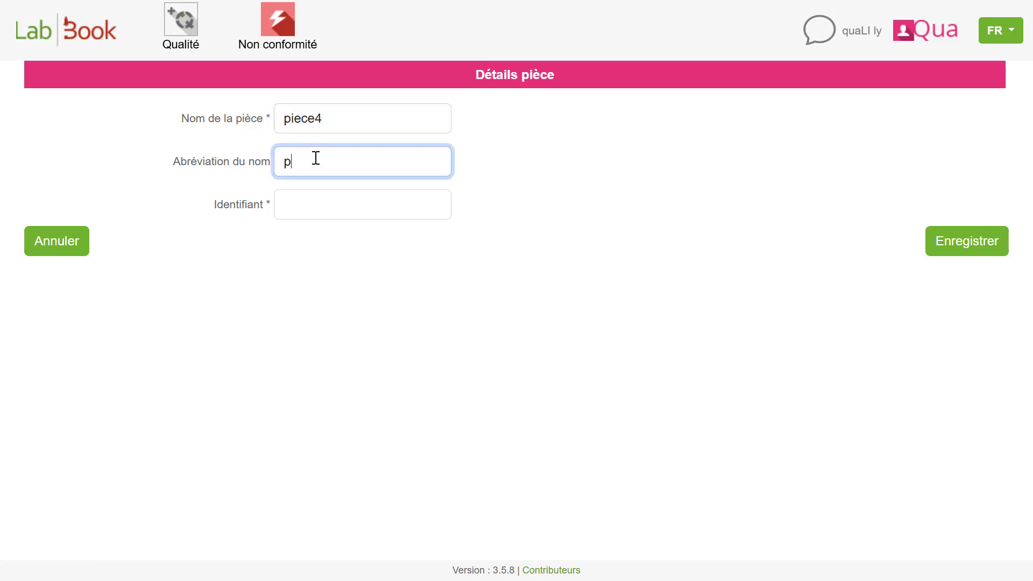
left_click(305, 208)
type("i")
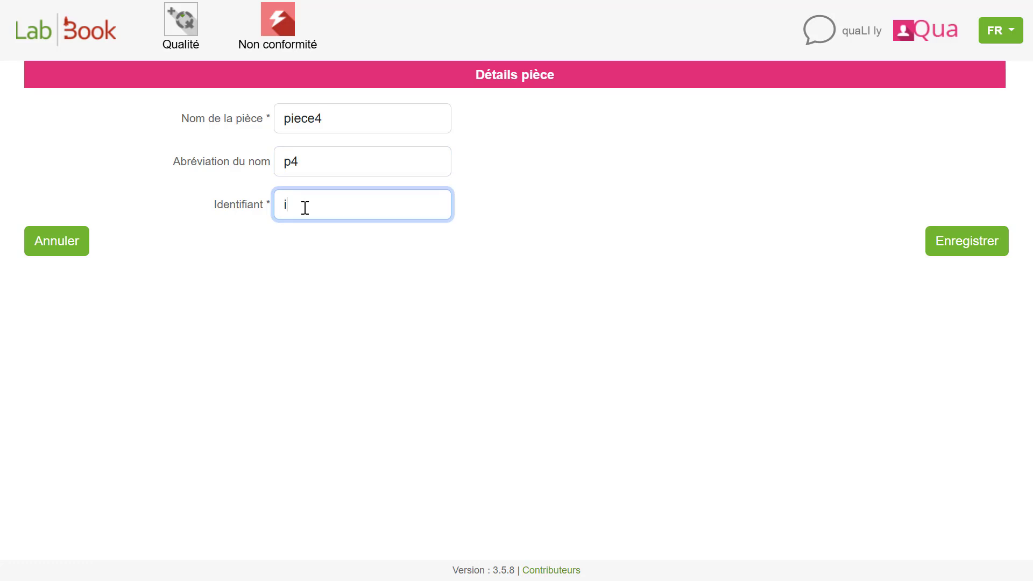
type("4")
left_click(984, 247)
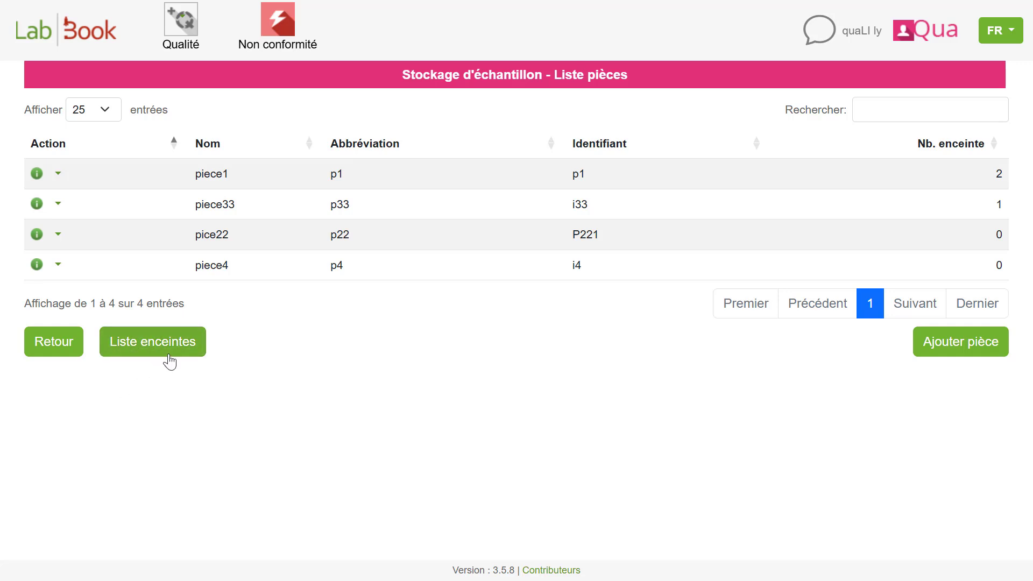
- Start a new enclosure record named enceinte4 with abbreviation e4 and identifier i4
left_click(151, 349)
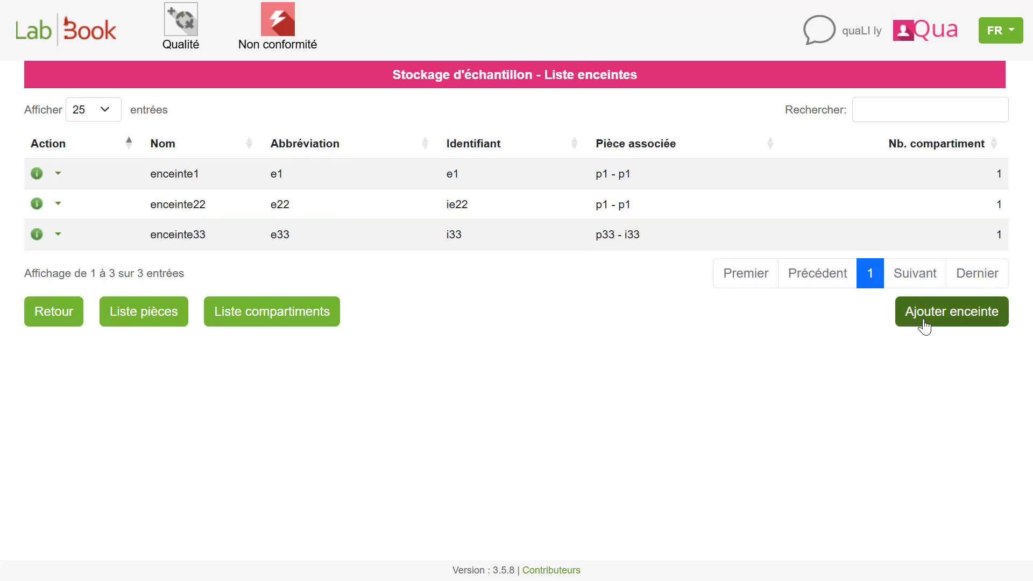
left_click(924, 323)
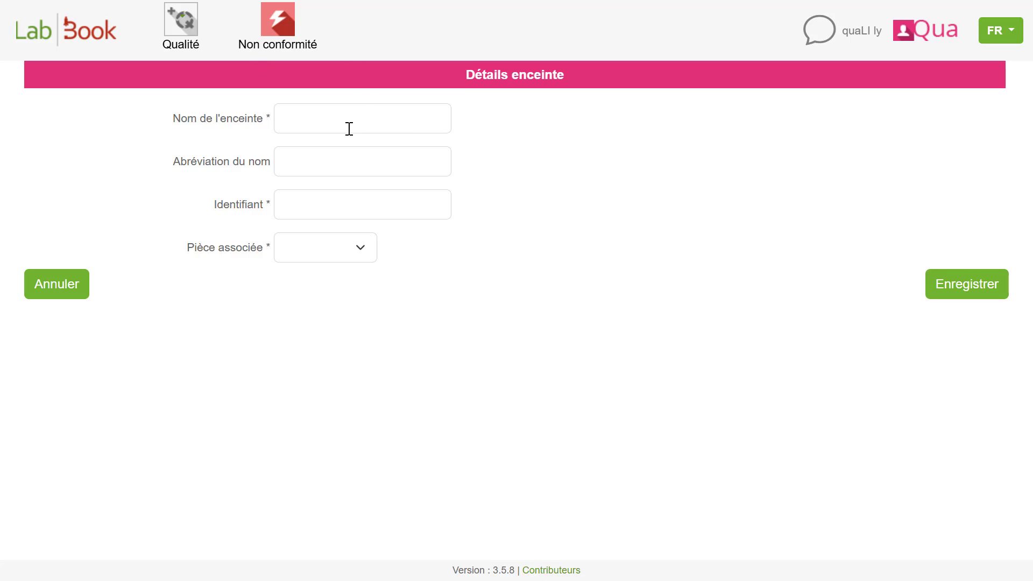
left_click(350, 112)
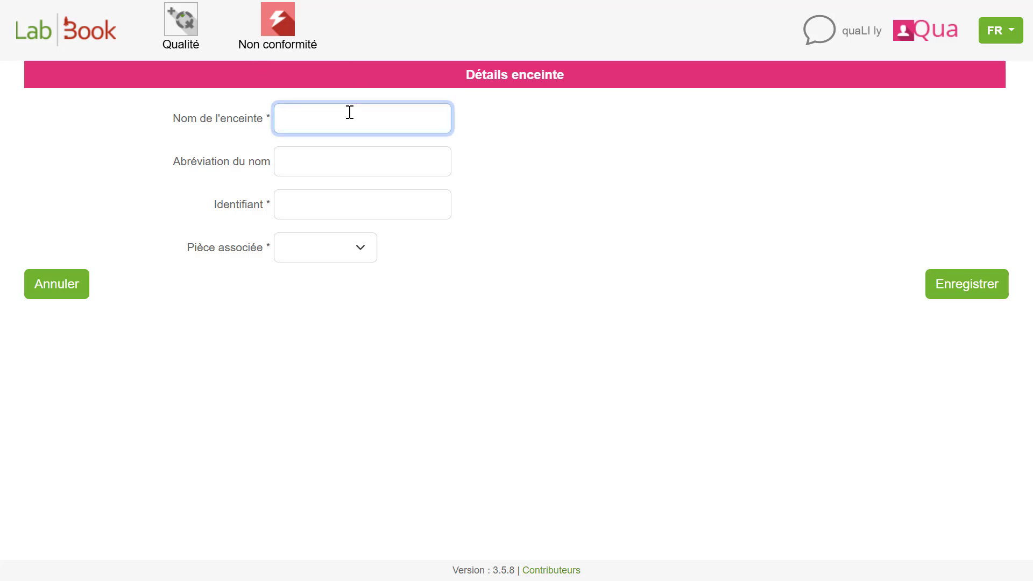
type("enceinte4")
left_click(349, 158)
type("e")
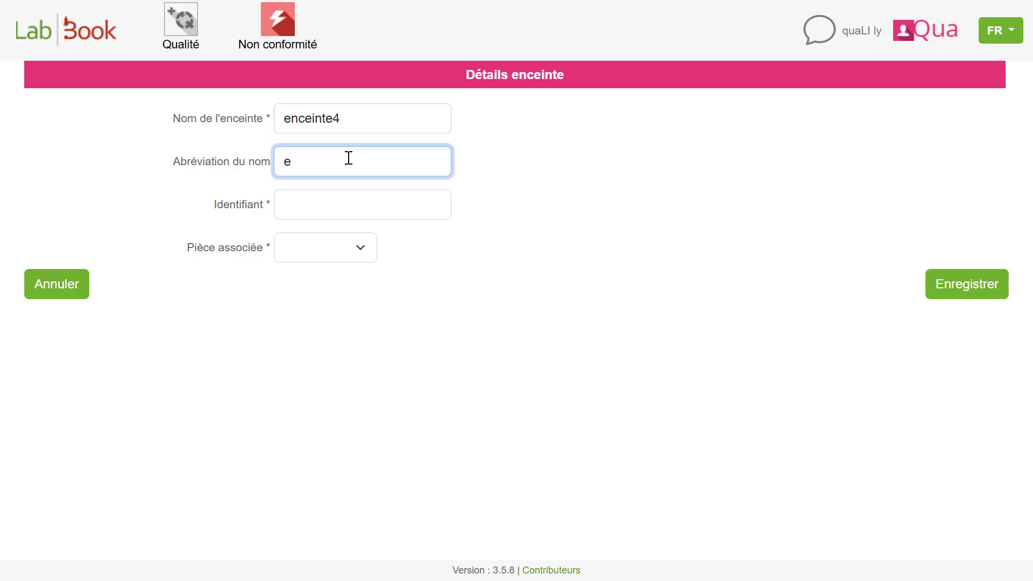
type("4")
left_click(344, 200)
type("i4")
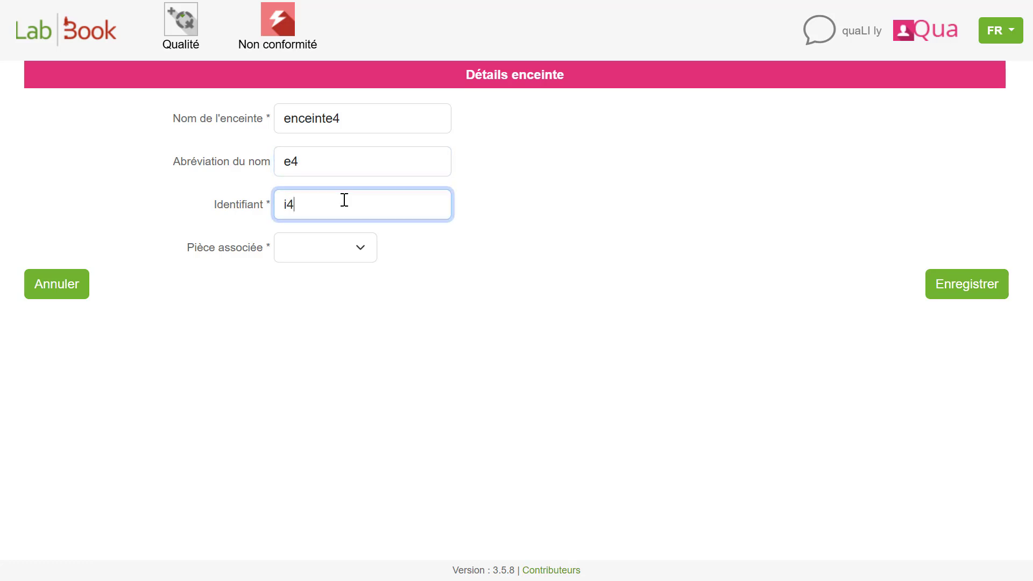
- Associate the new enclosure with room p4 - i4 and save it
left_click(337, 262)
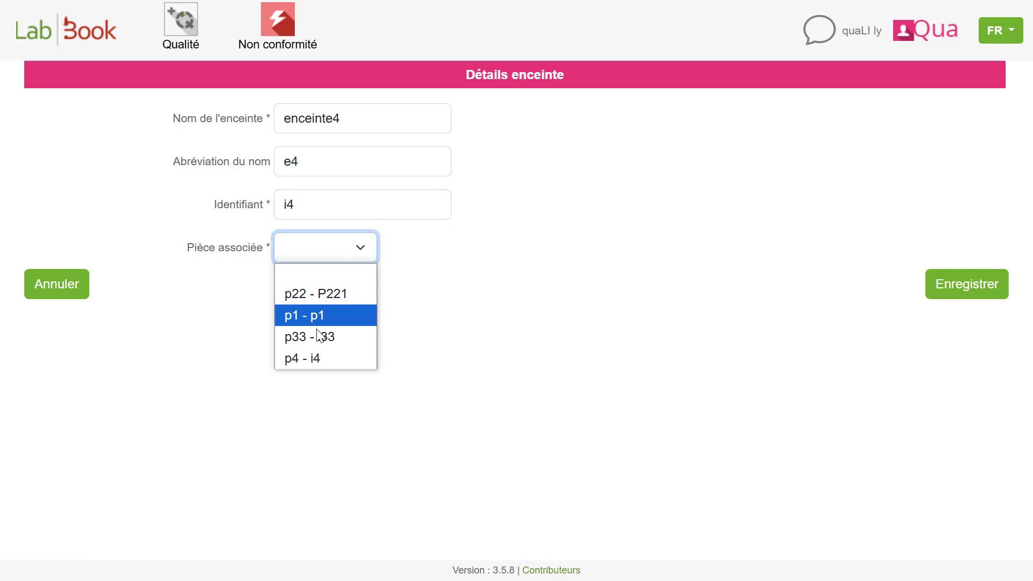
left_click(318, 359)
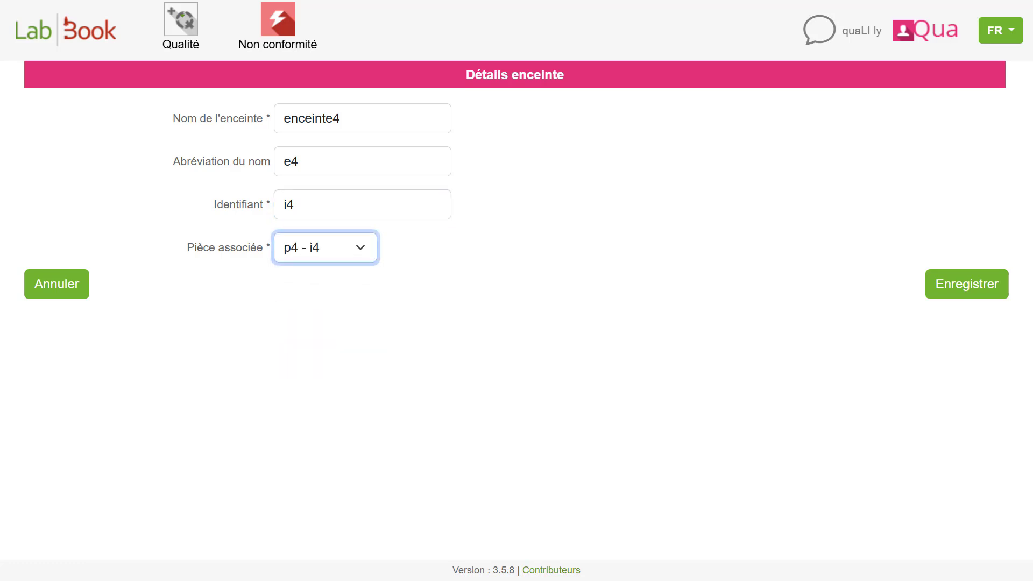
left_click(955, 287)
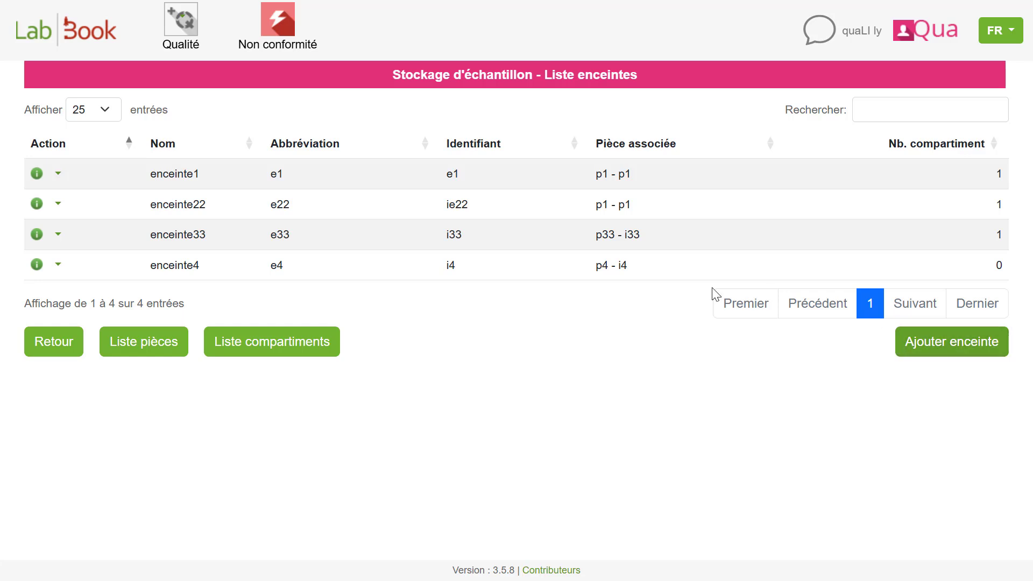
- Start a new compartment record named comp4 with abbreviation c4 and identifier i4
left_click(268, 348)
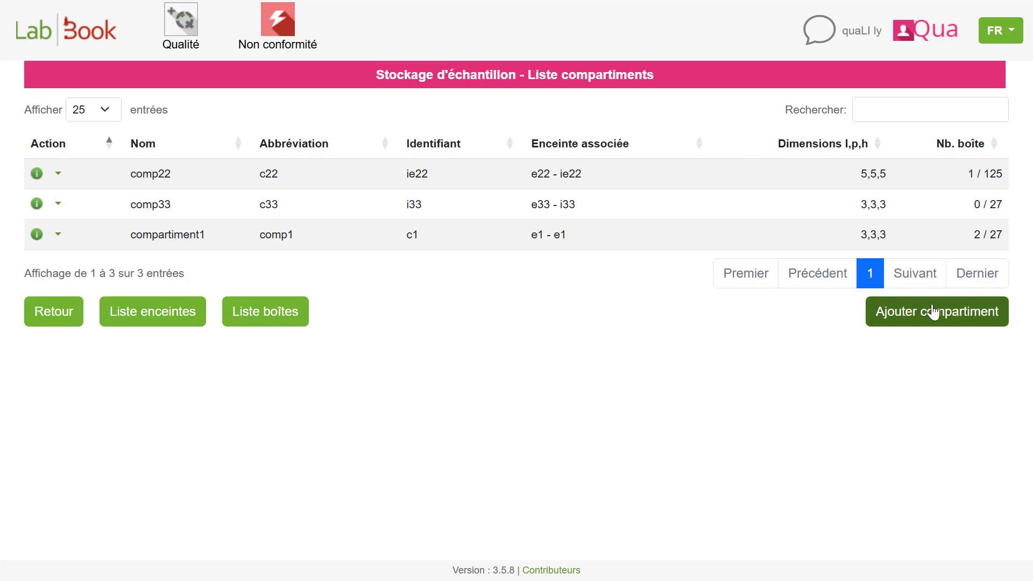
left_click(933, 312)
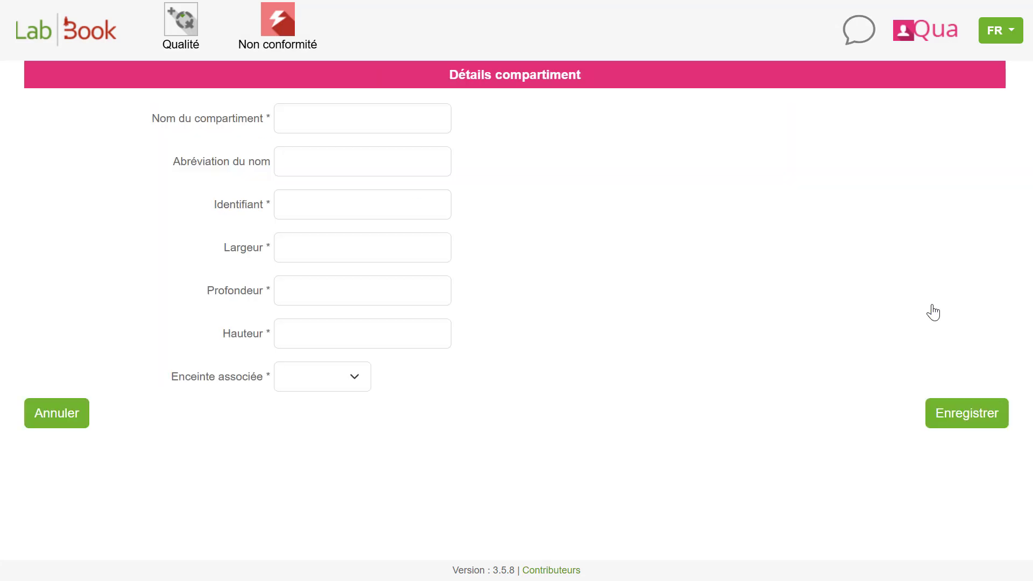
left_click(334, 107)
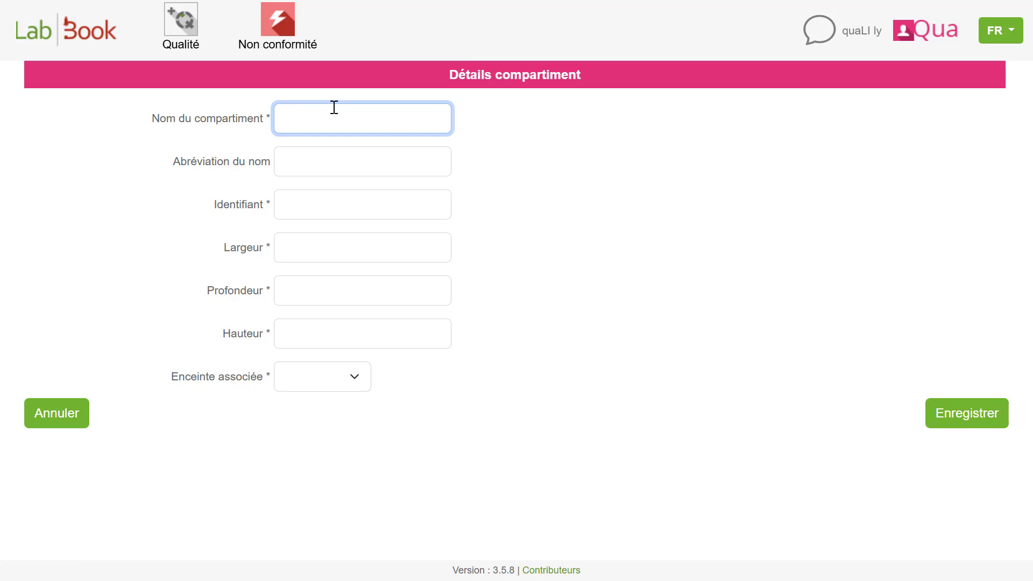
type("comp4")
left_click(300, 173)
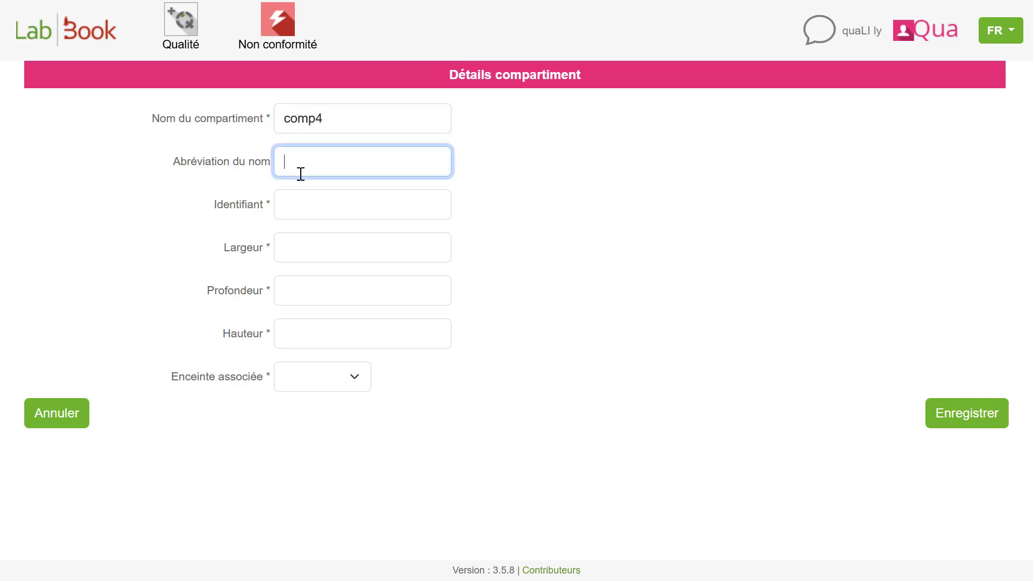
type("c4")
left_click(286, 209)
type("i")
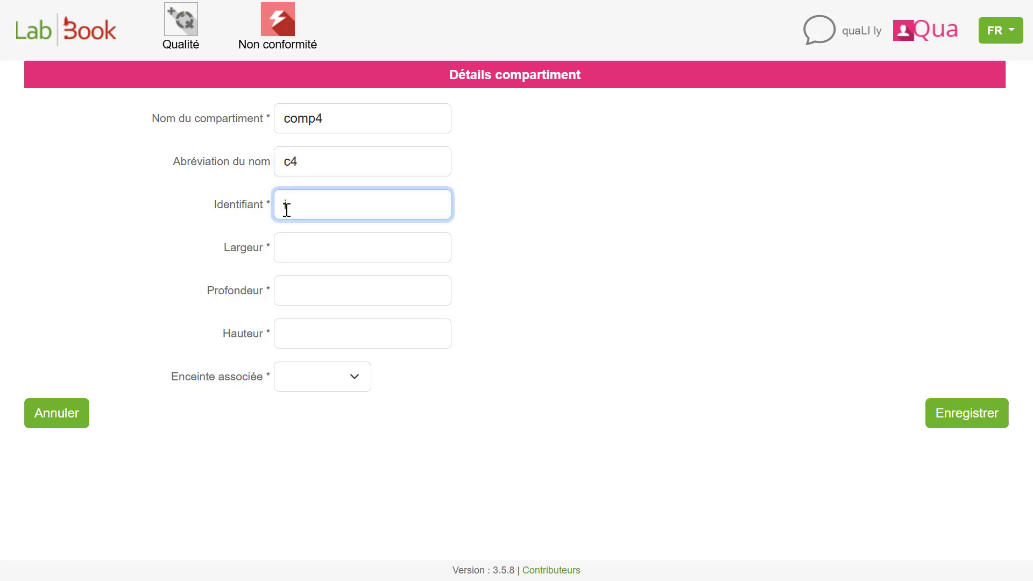
type("4")
- Set the compartment's width to 3, depth to 3 and height to 2
left_click(327, 243)
type("3")
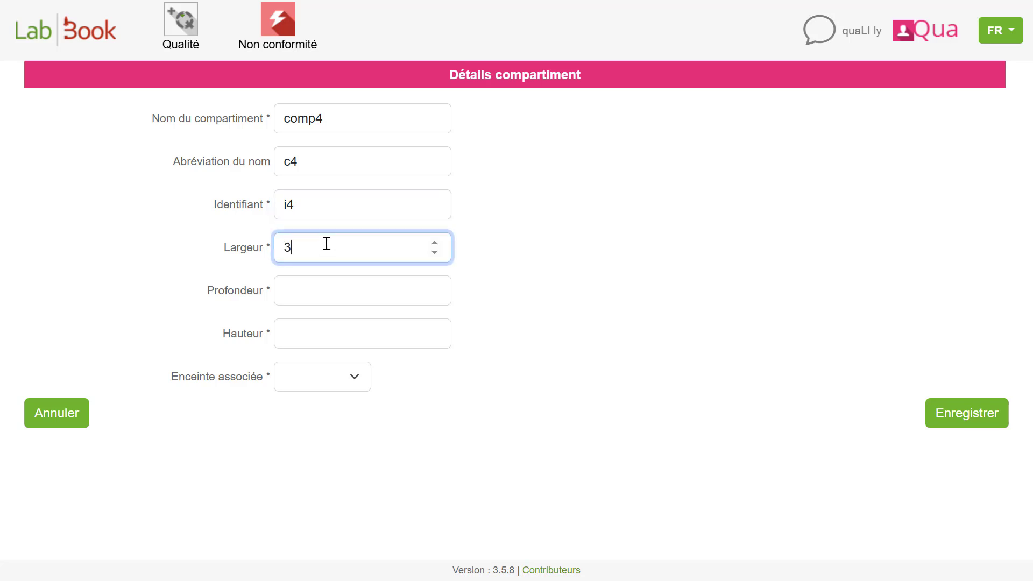
left_click(310, 296)
type("3")
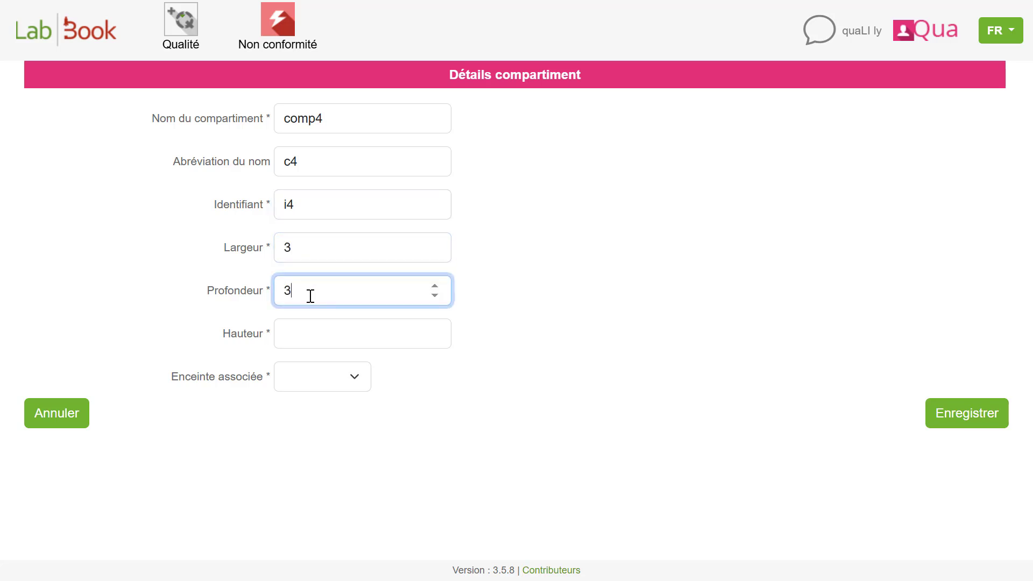
left_click(300, 325)
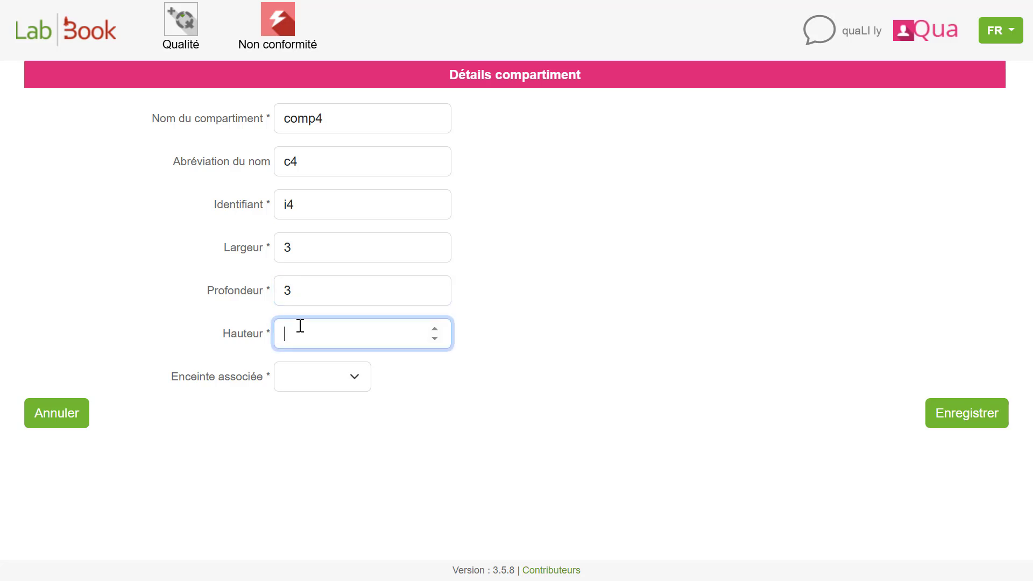
type("2")
- Associate the compartment with enclosure e4 - i4 and save it
left_click(291, 381)
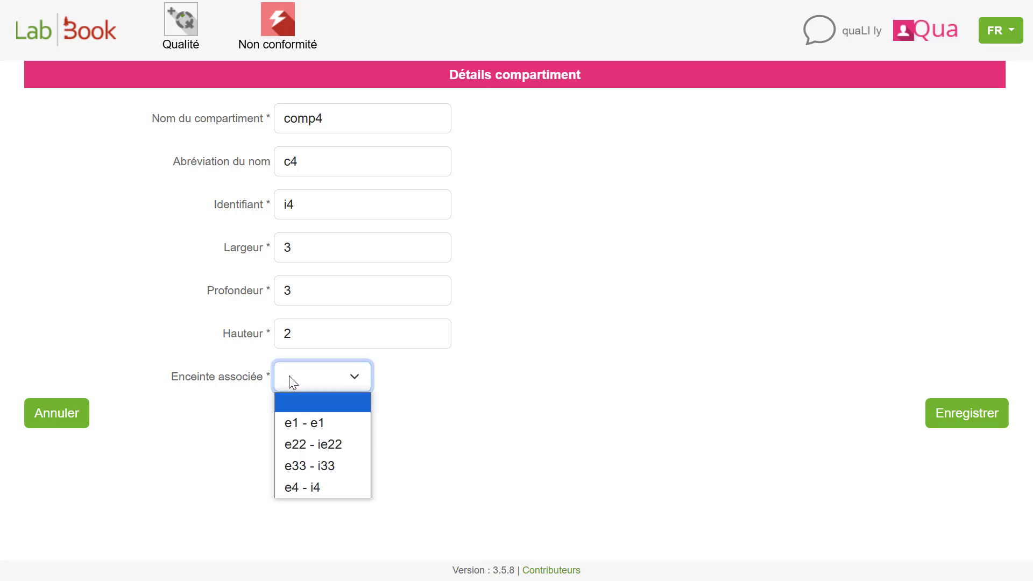
left_click(333, 489)
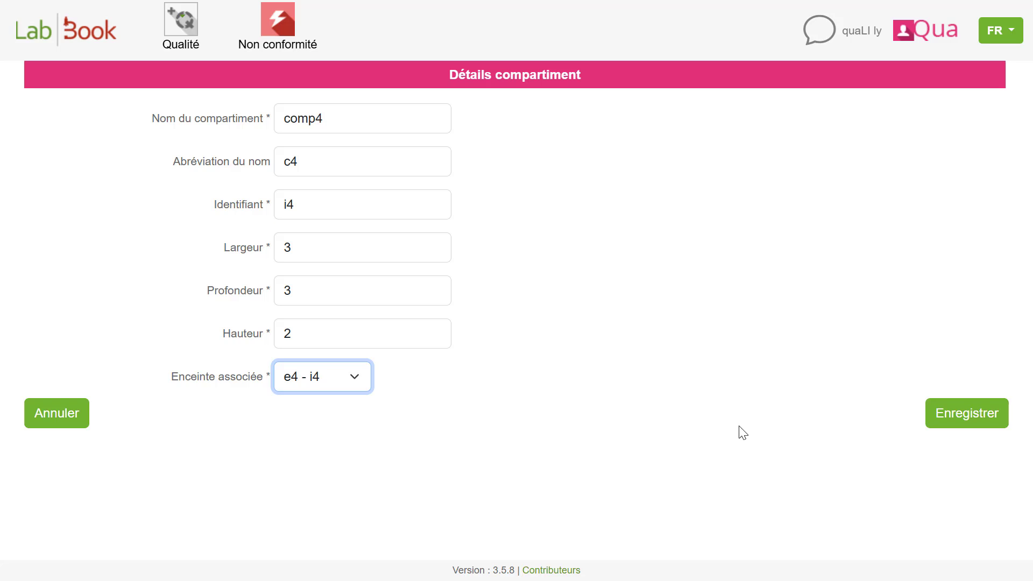
left_click(958, 424)
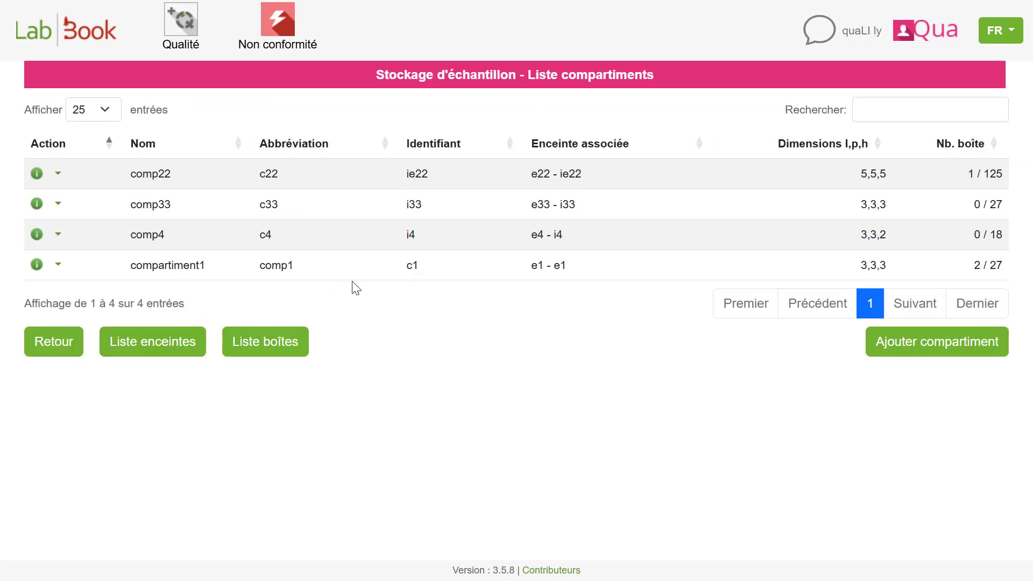
- Start a new box record named boite4 with identifier b4
left_click(243, 352)
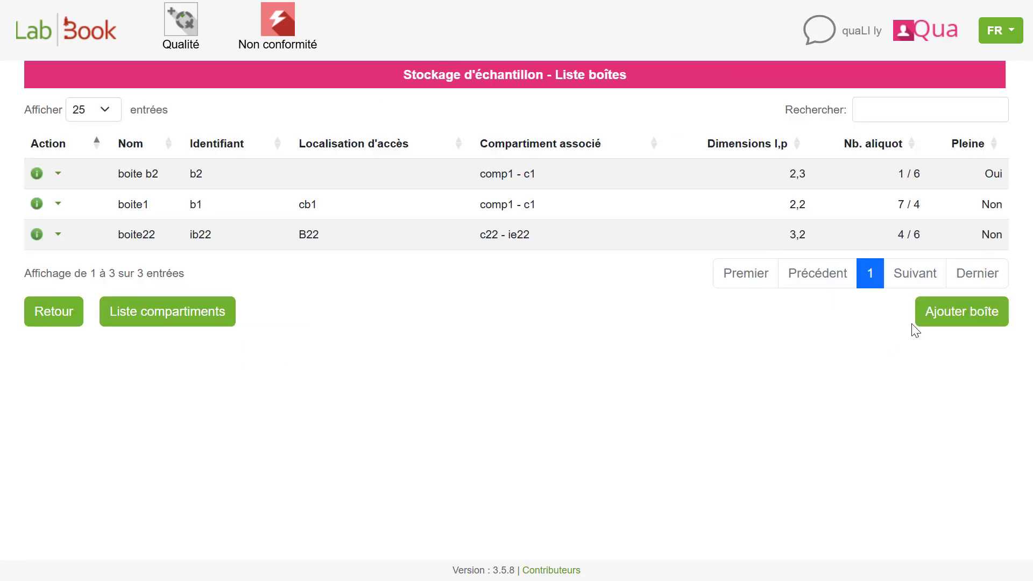
left_click(968, 318)
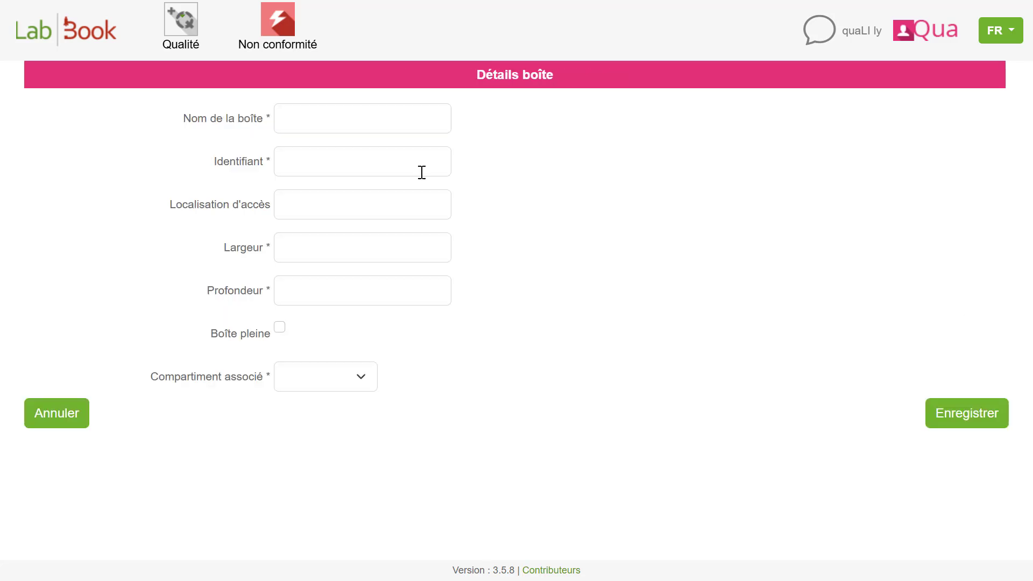
left_click(382, 122)
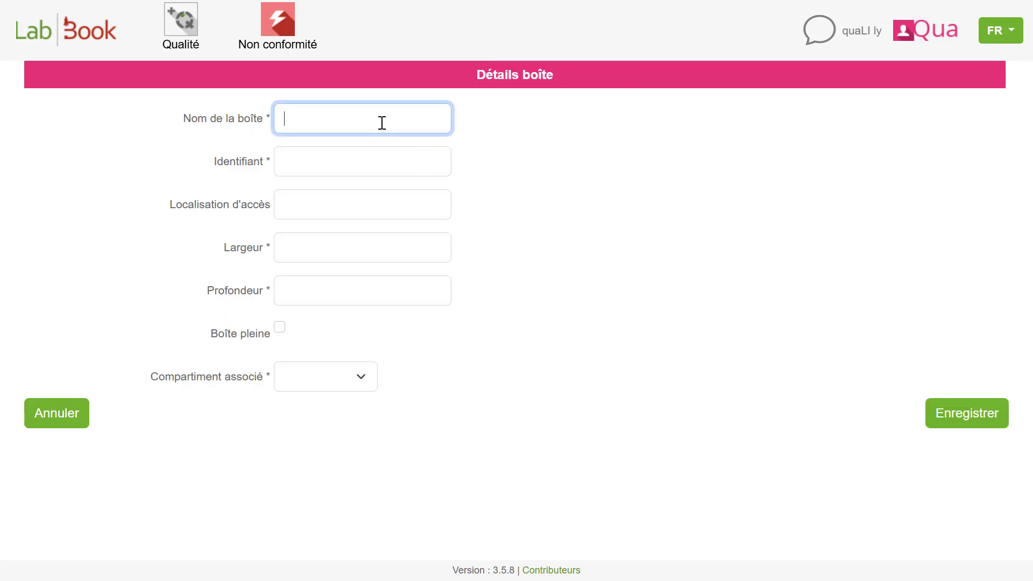
type("boite4")
left_click(299, 169)
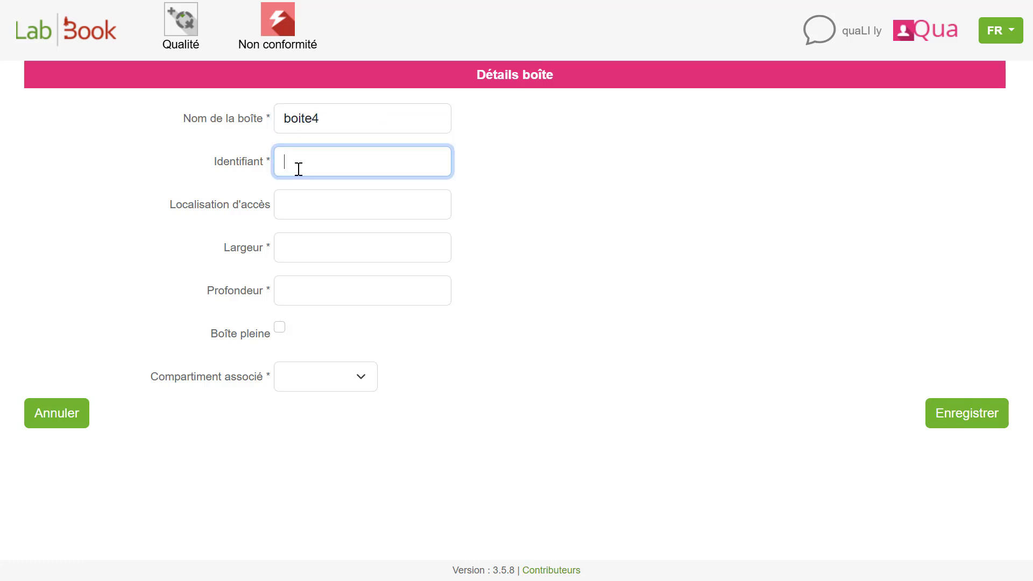
type("b4")
- Set the box's access location to Z10, its width to 5 and its depth to 3
left_click(297, 207)
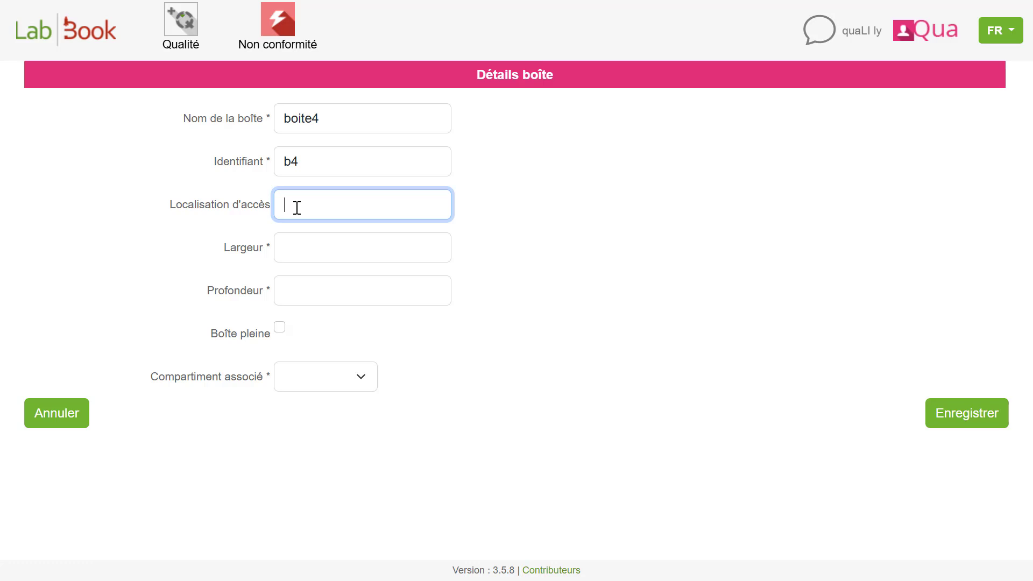
type("Z10")
left_click(308, 249)
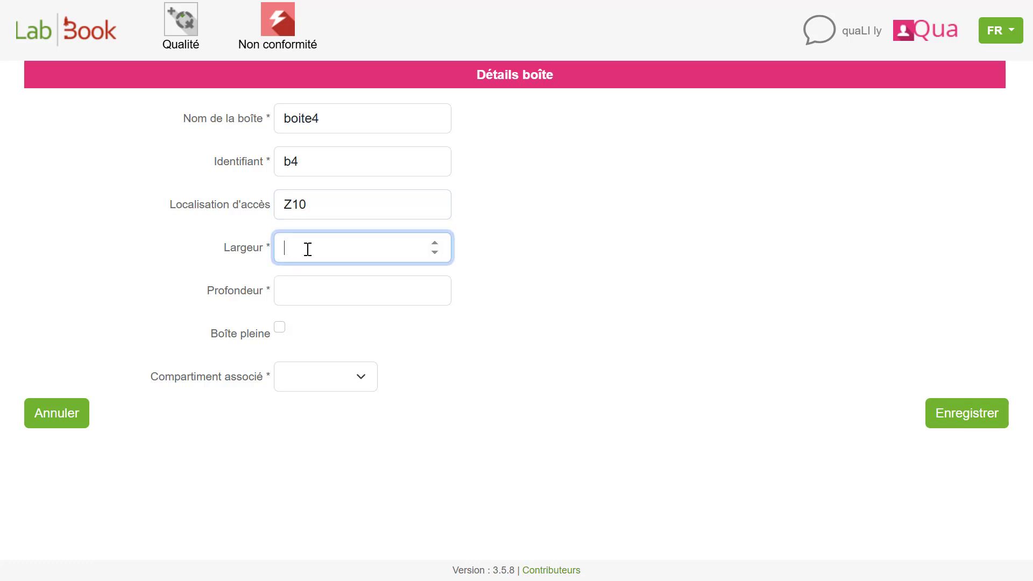
type("5")
left_click(304, 296)
type("3")
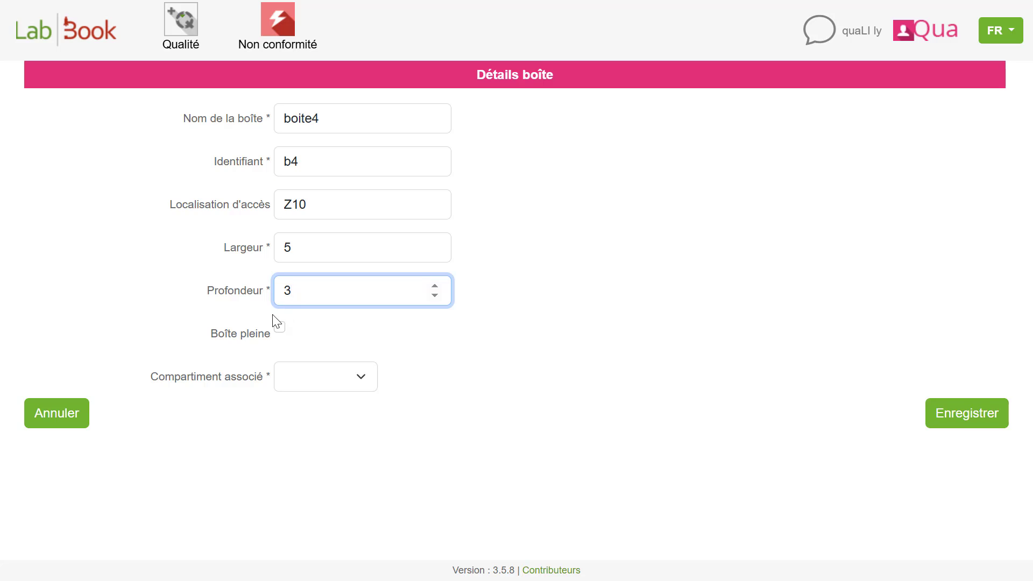
- Associate the box with compartment comp1 - c1 and save it
left_click(282, 378)
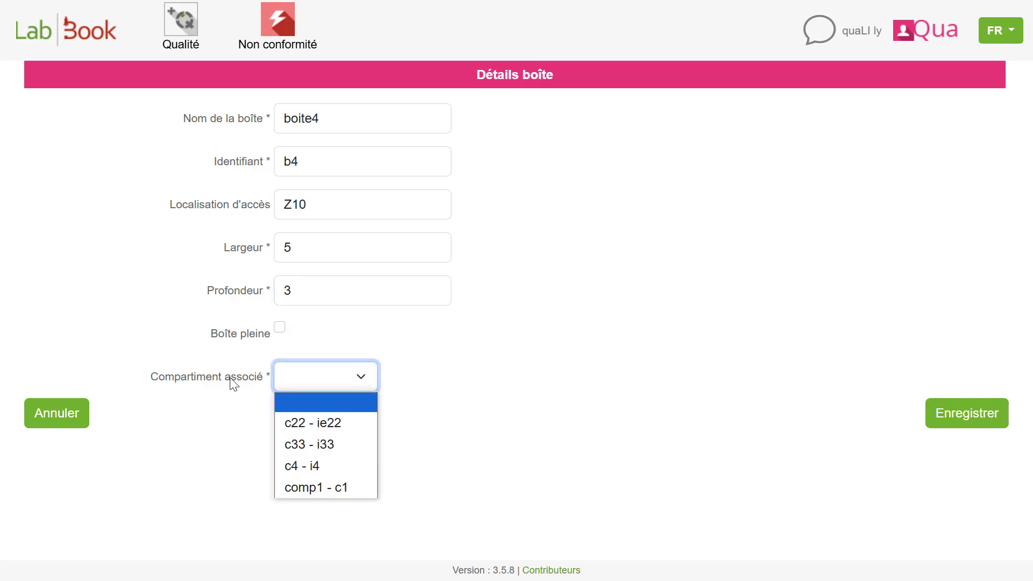
left_click(302, 486)
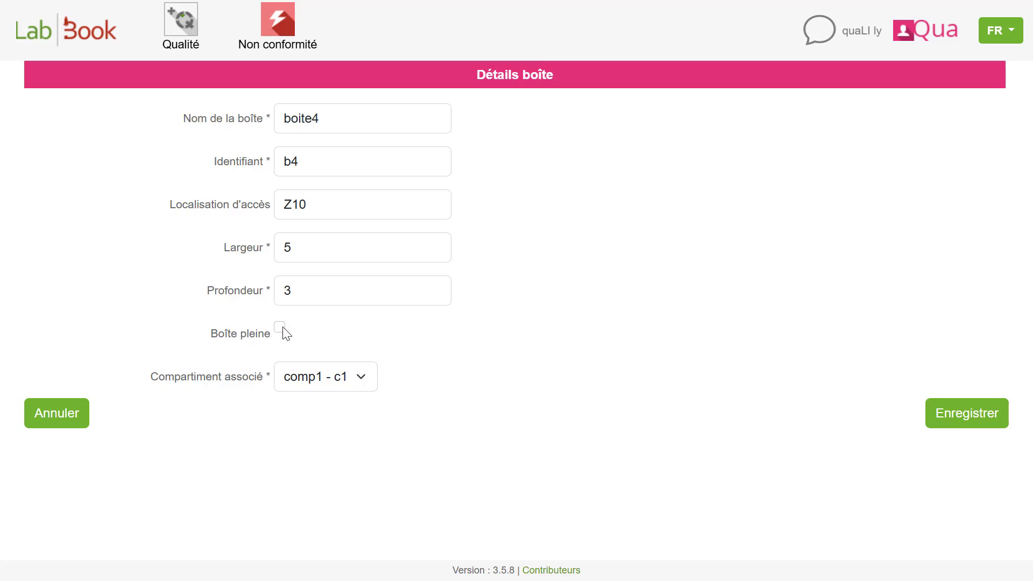
left_click(960, 418)
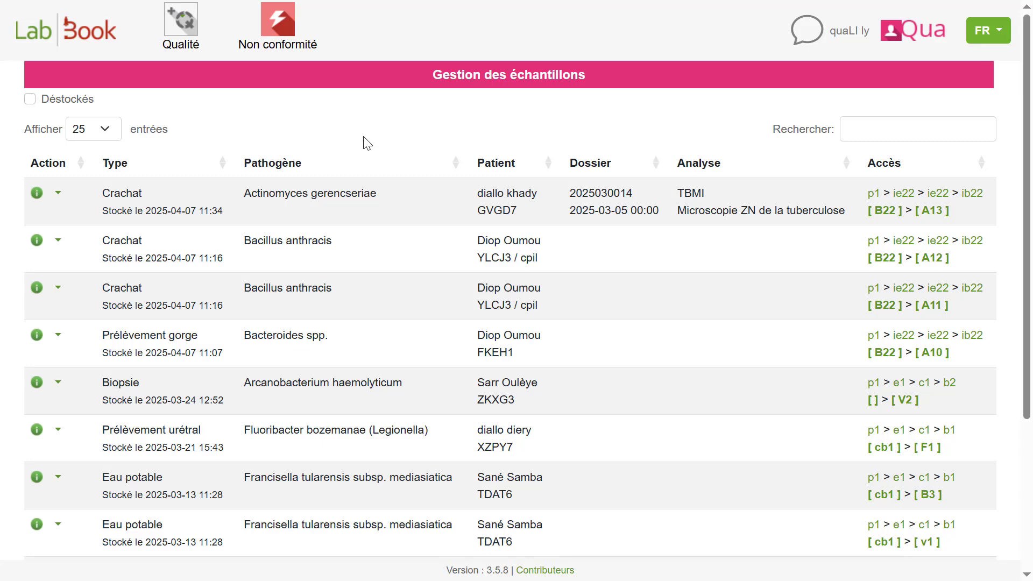
- Start a new aliquot record from the sample list and assign the second patient matching a name search
scroll(368, 143, "down", 3)
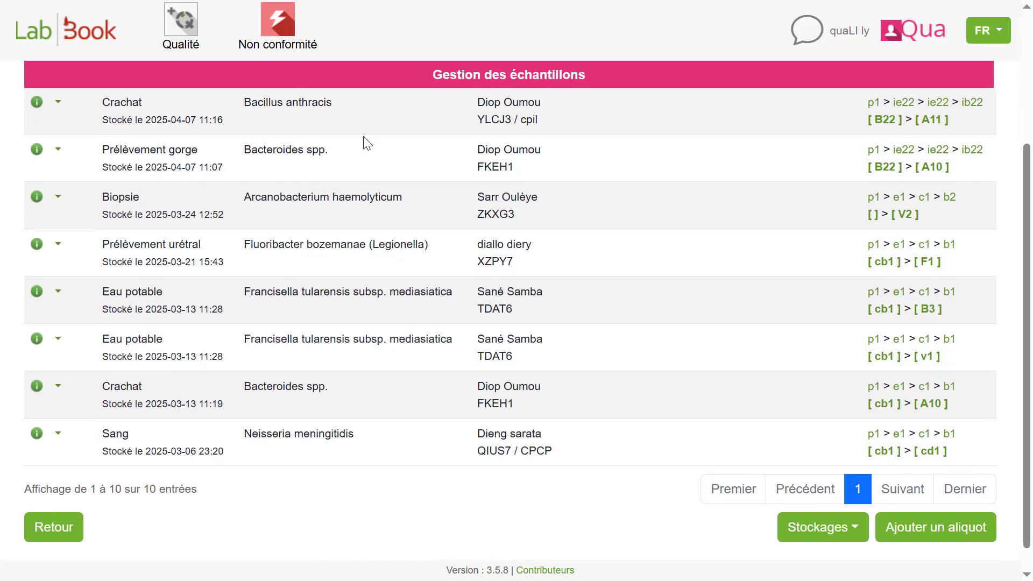
left_click(923, 531)
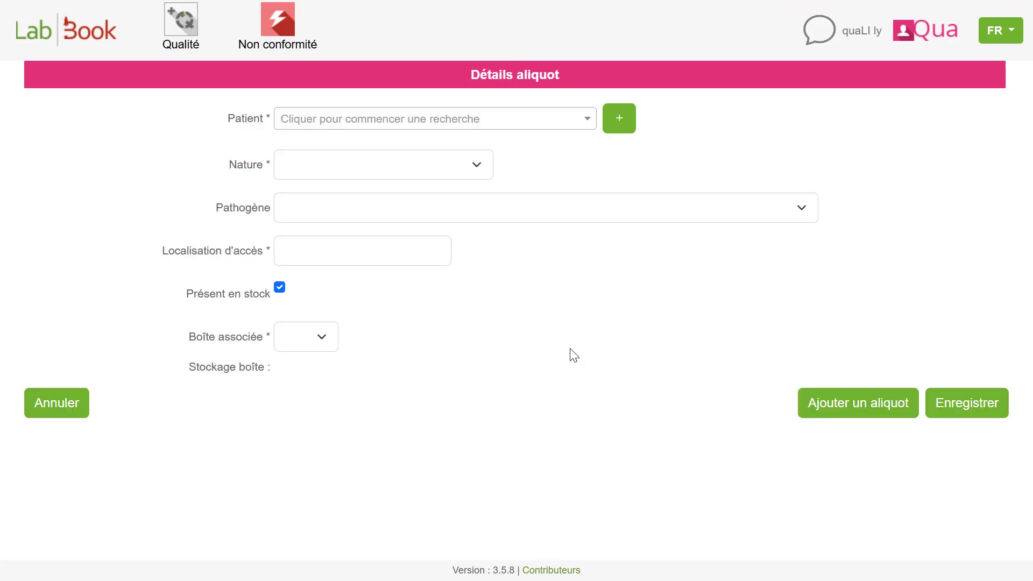
left_click(319, 126)
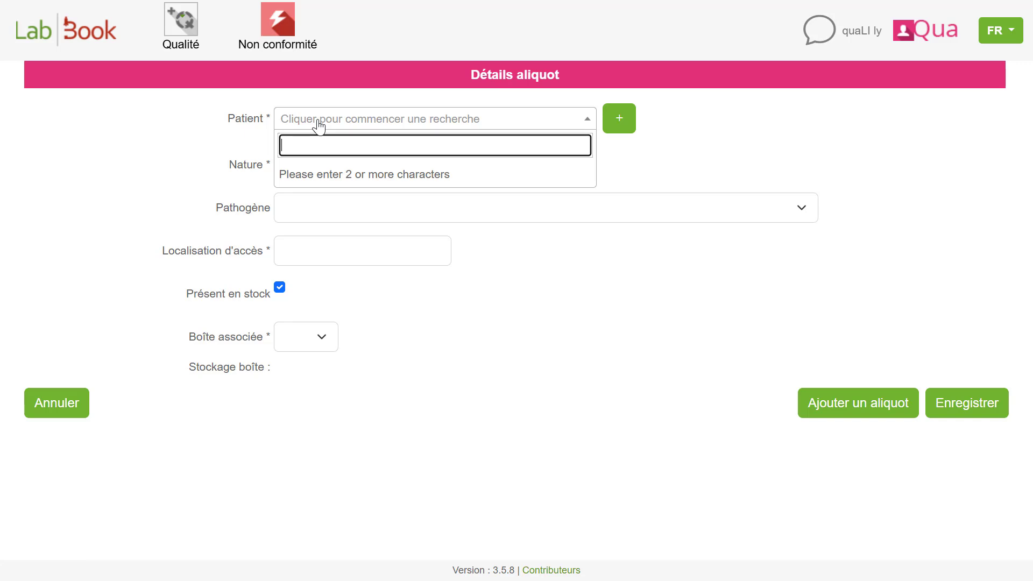
type("oum")
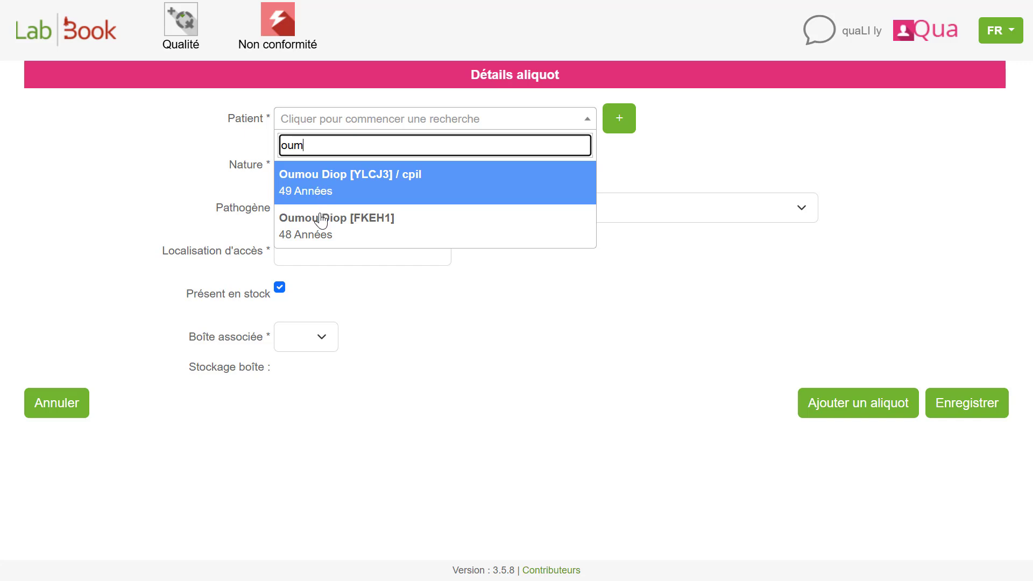
left_click(319, 226)
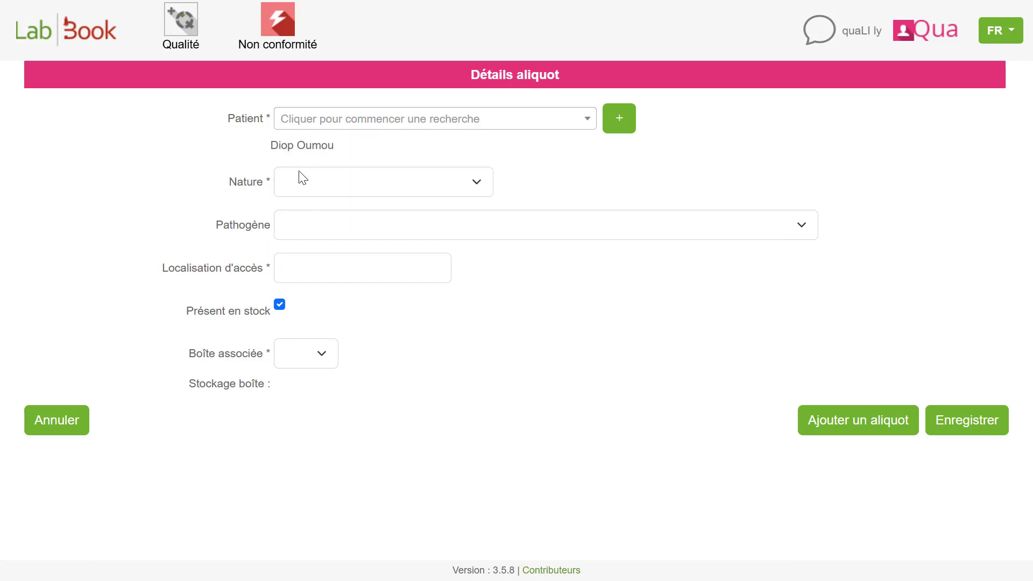
- Set the aliquot's nature to Crachat and its pathogen to Bacillus anthracis
left_click(324, 185)
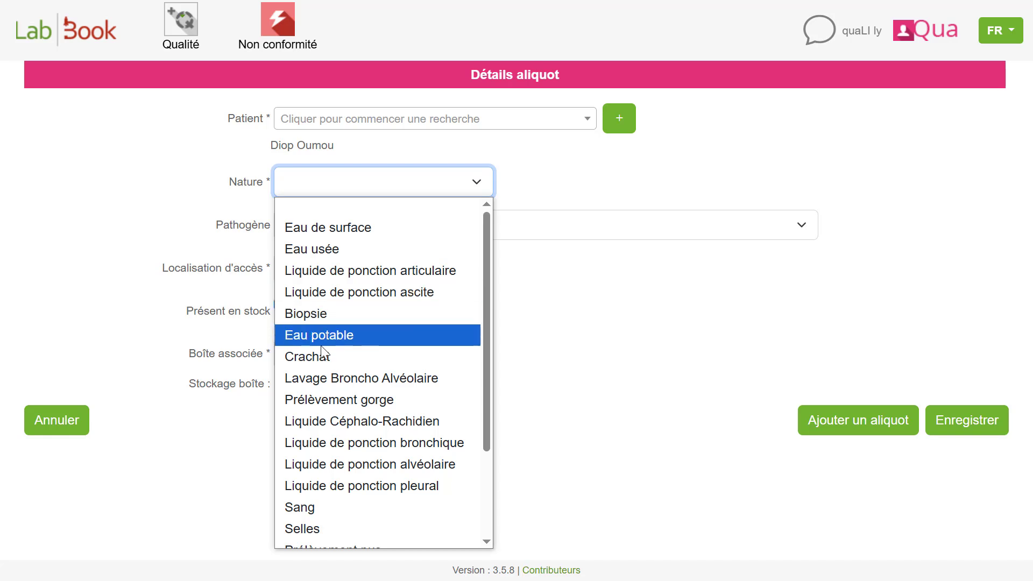
left_click(320, 363)
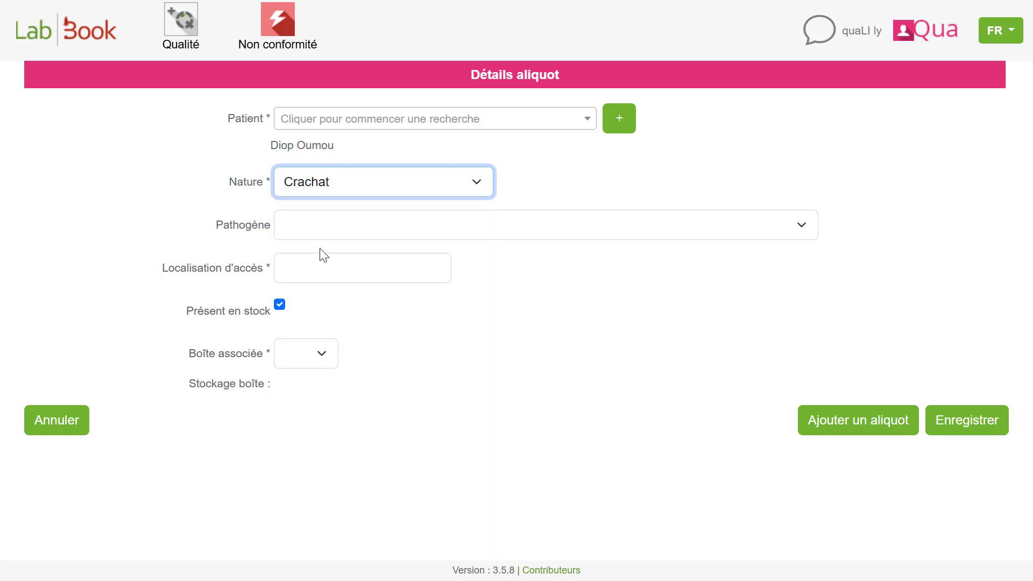
left_click(335, 225)
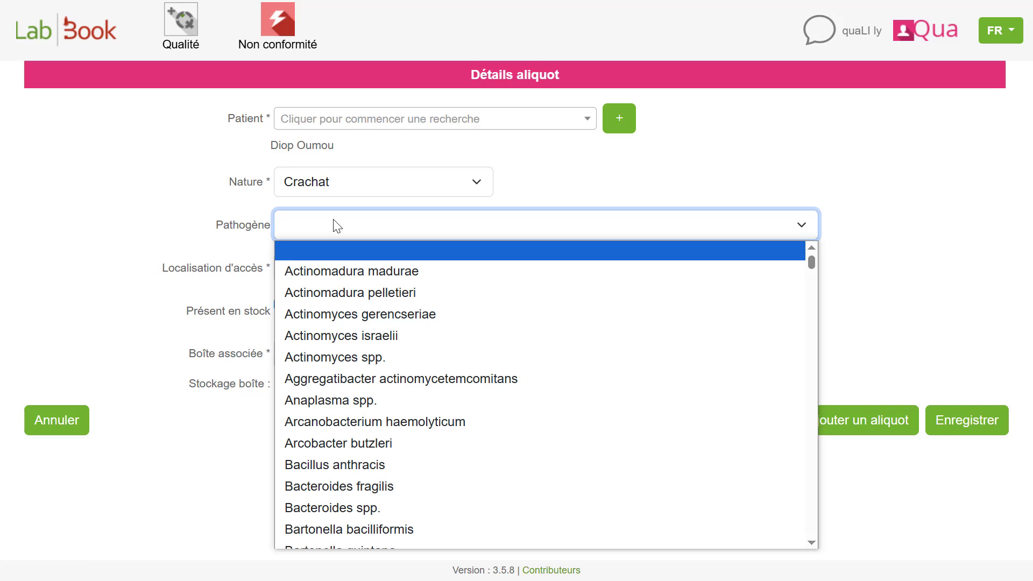
left_click(348, 470)
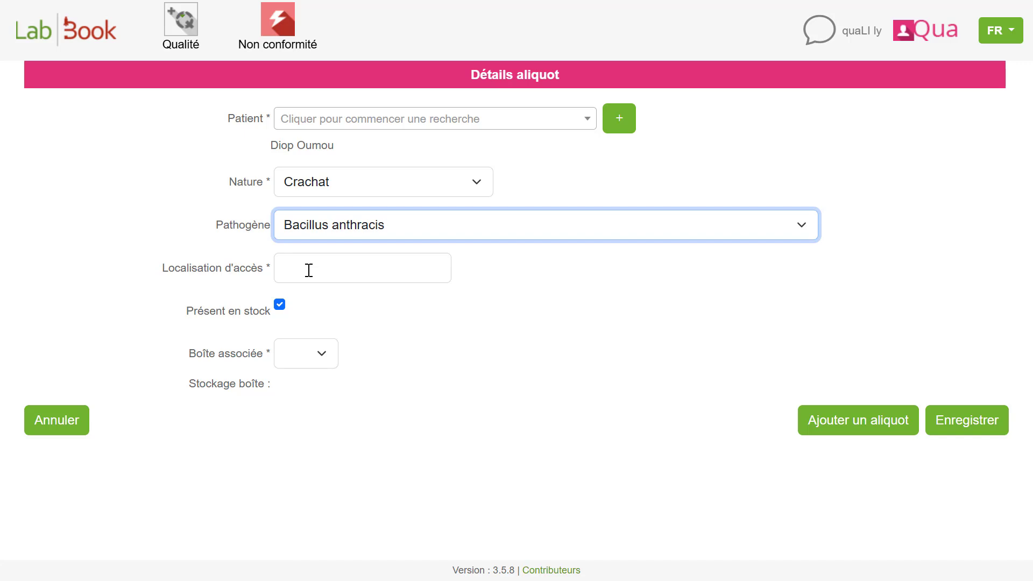
left_click(309, 270)
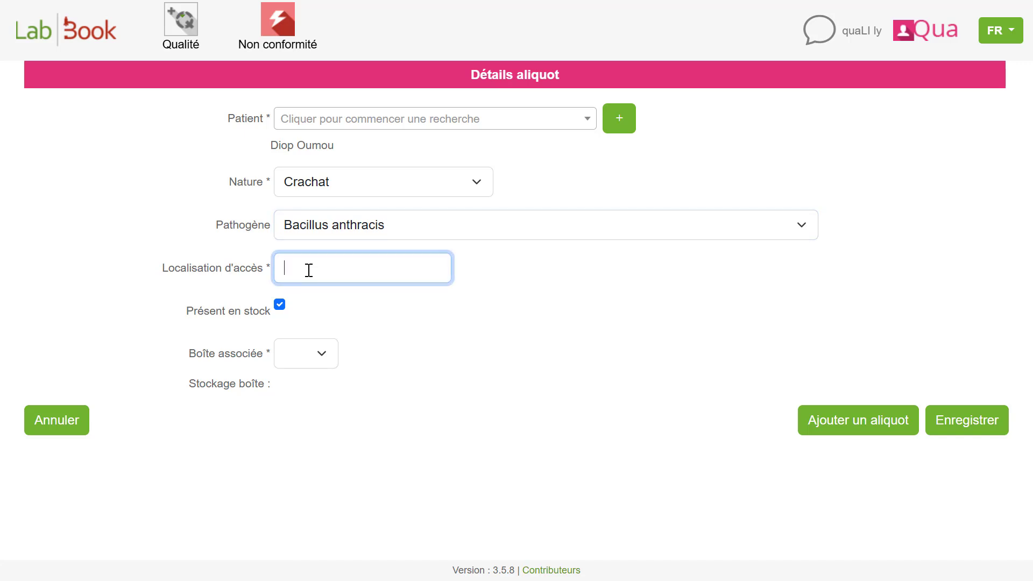
type("Z")
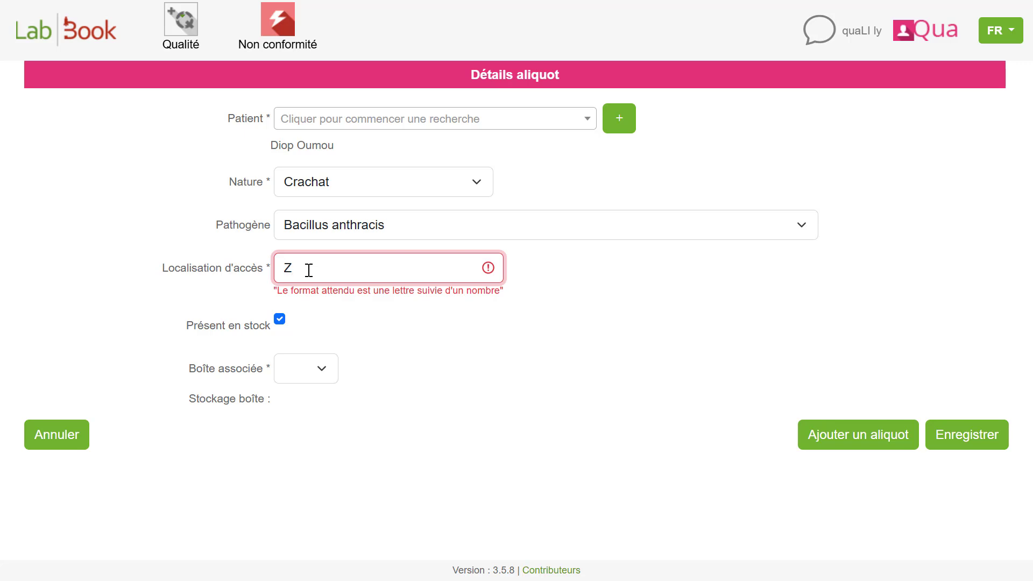
type("10")
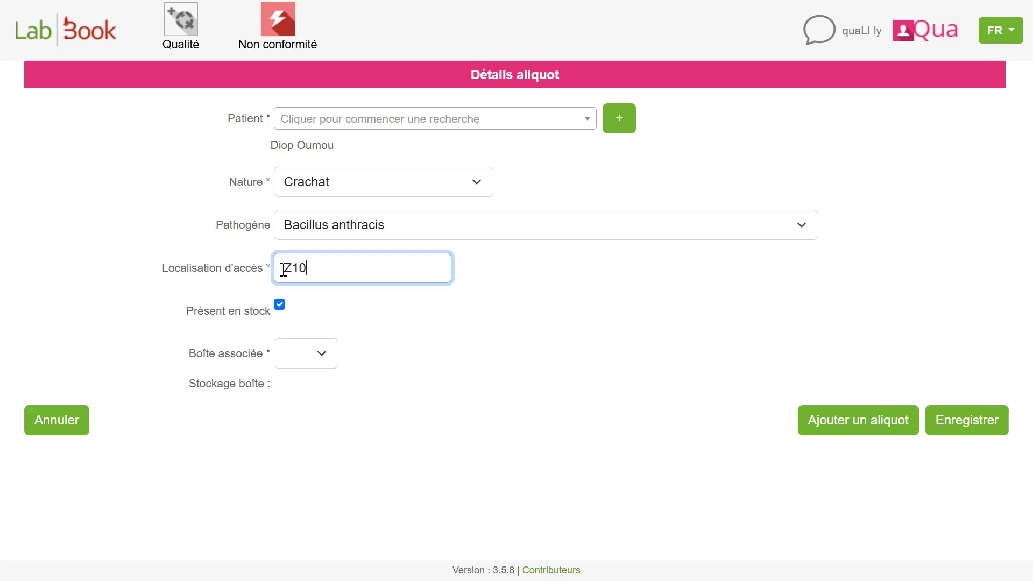
key("BackSpace")
key("BackSpace")
key("BackSpace")
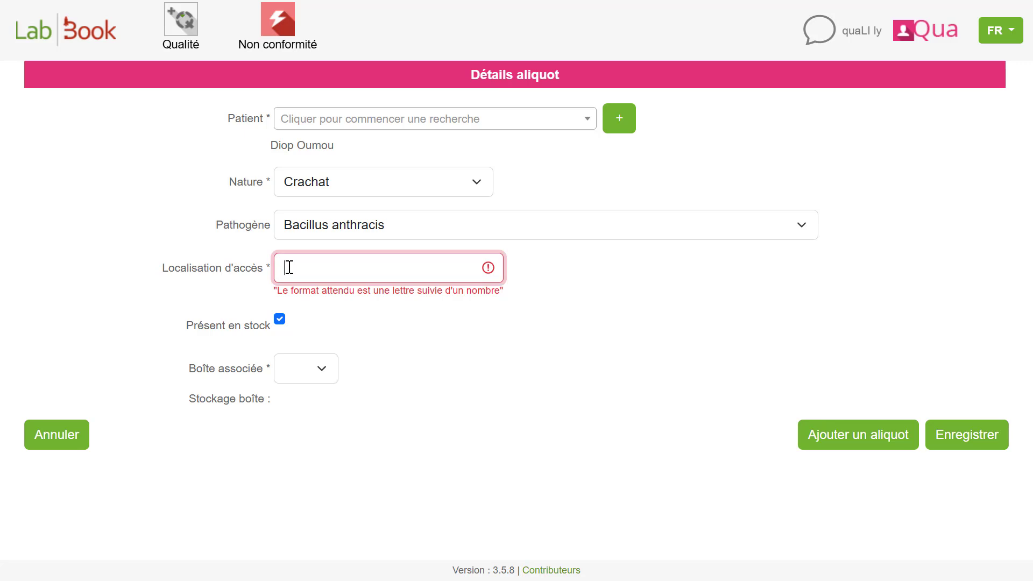
- Set the aliquot's access location to E12 and associate it with box b4
type("E12")
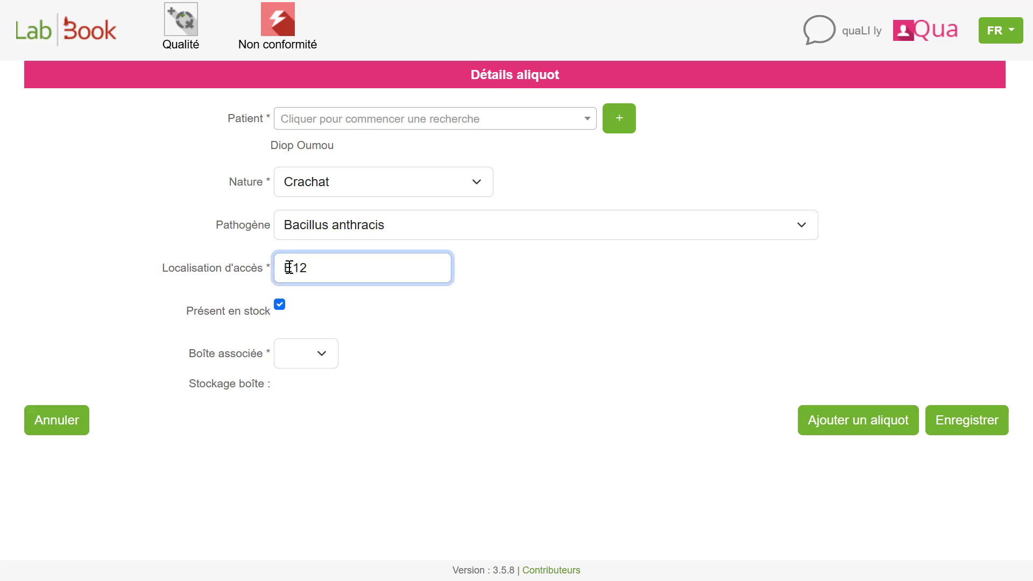
left_click(297, 357)
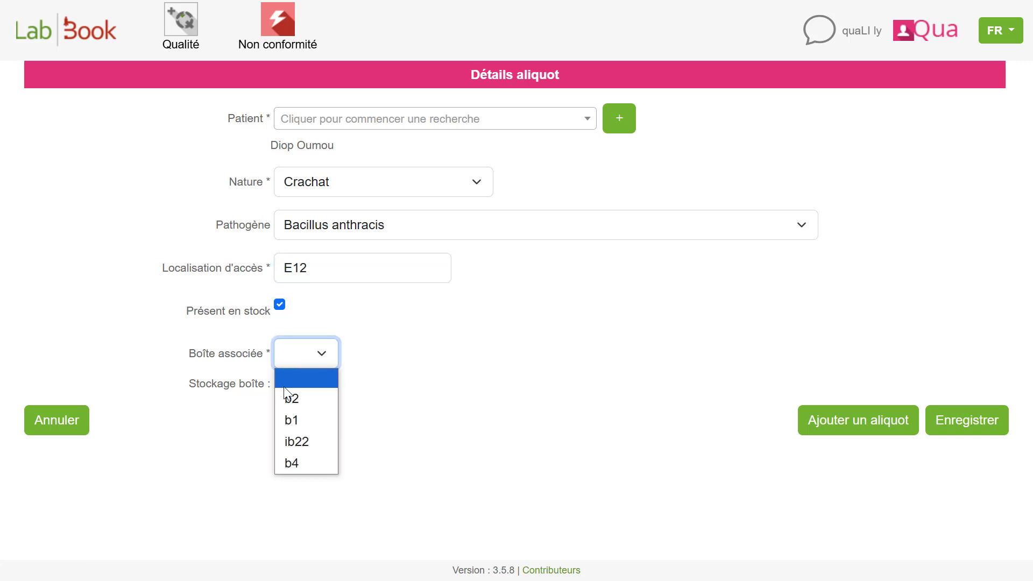
left_click(304, 466)
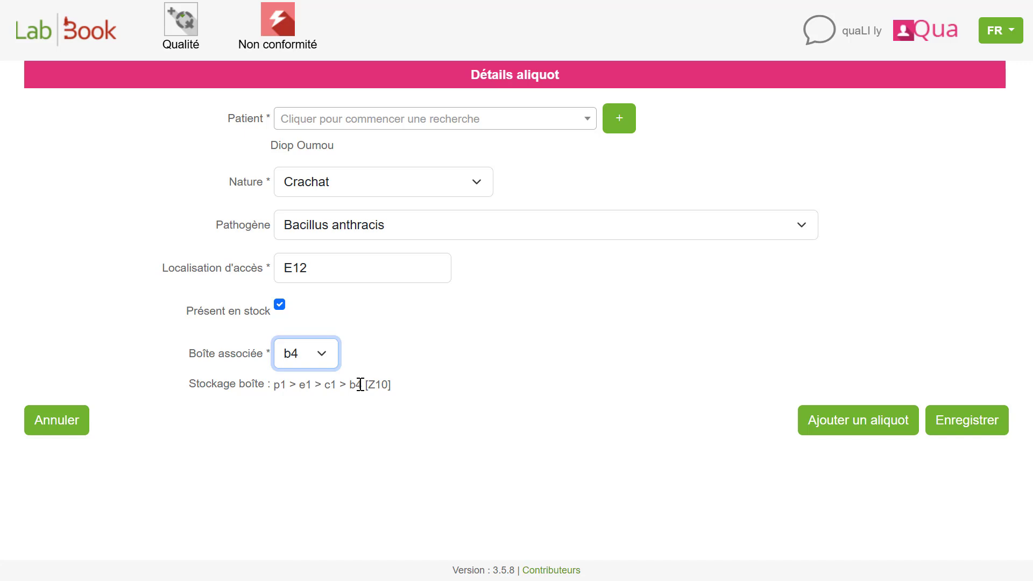
- Add a second aliquot for the same patient with access location E11 and save both aliquots
left_click(838, 423)
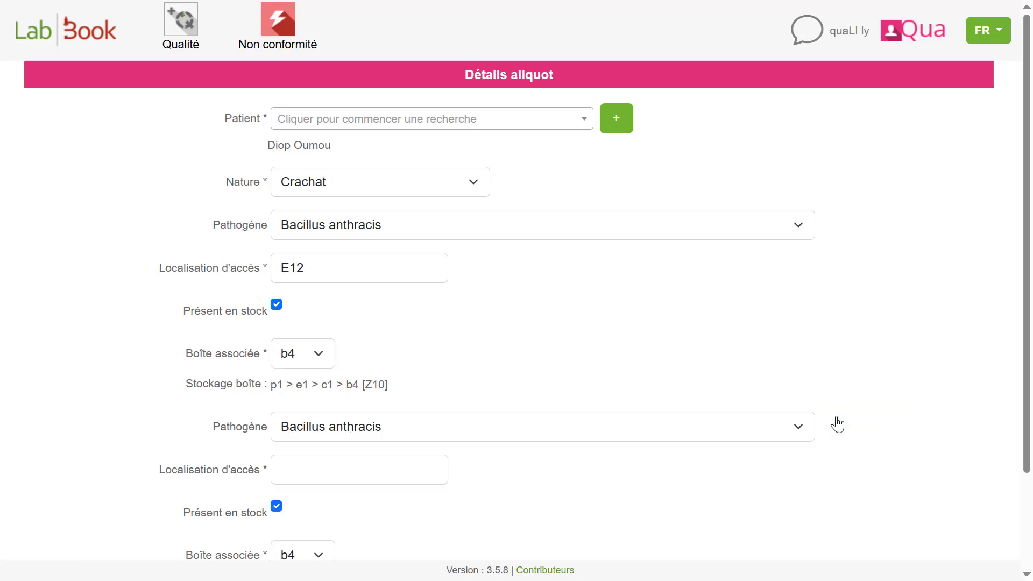
scroll(474, 472, "down", 2)
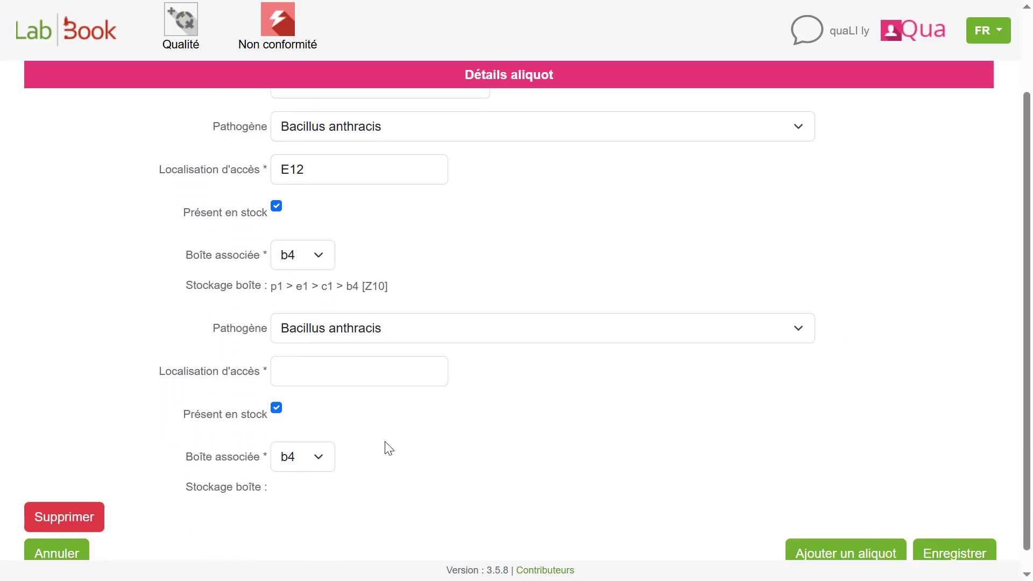
scroll(264, 327, "up", 2)
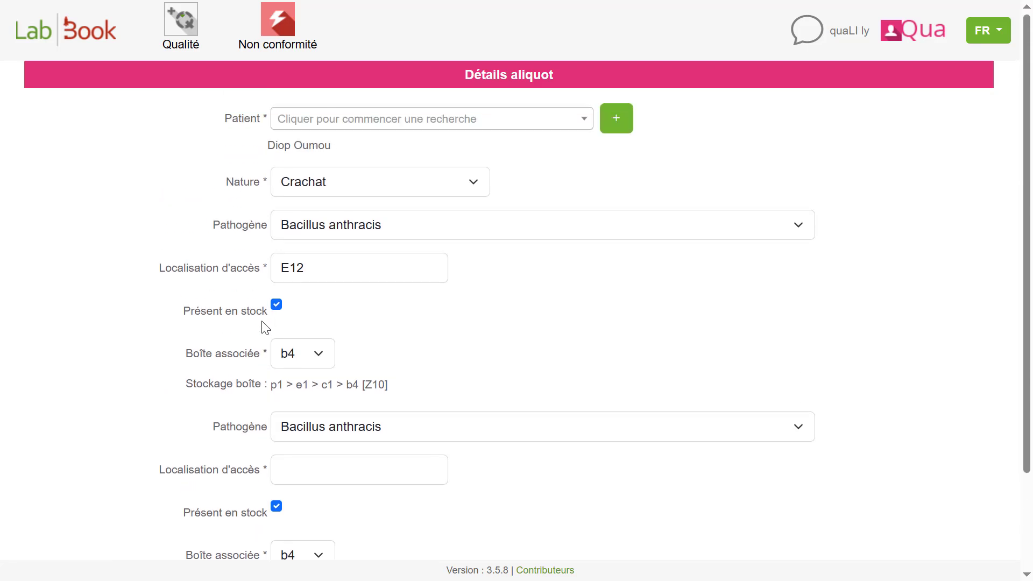
scroll(264, 325, "down", 2)
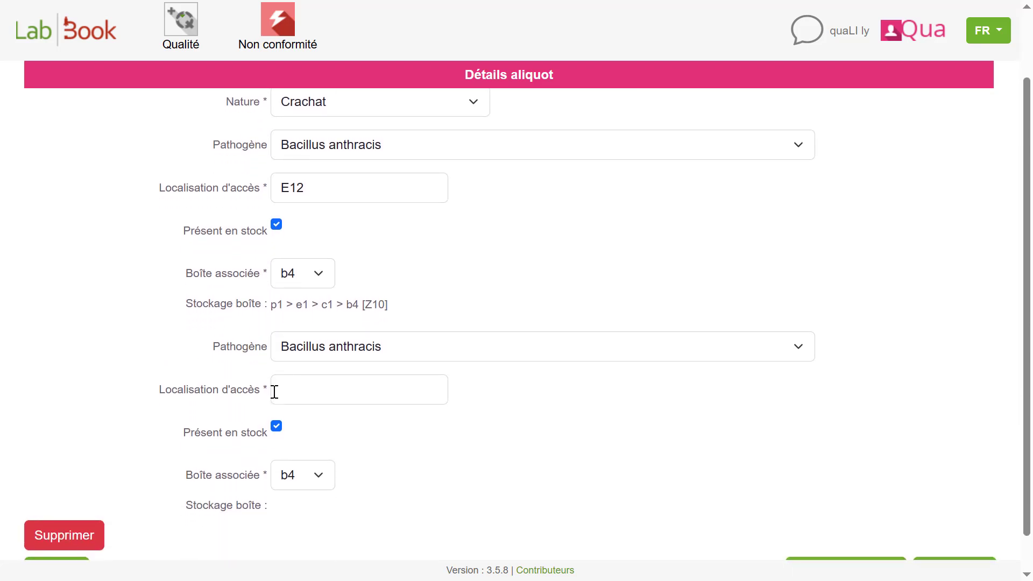
left_click(283, 390)
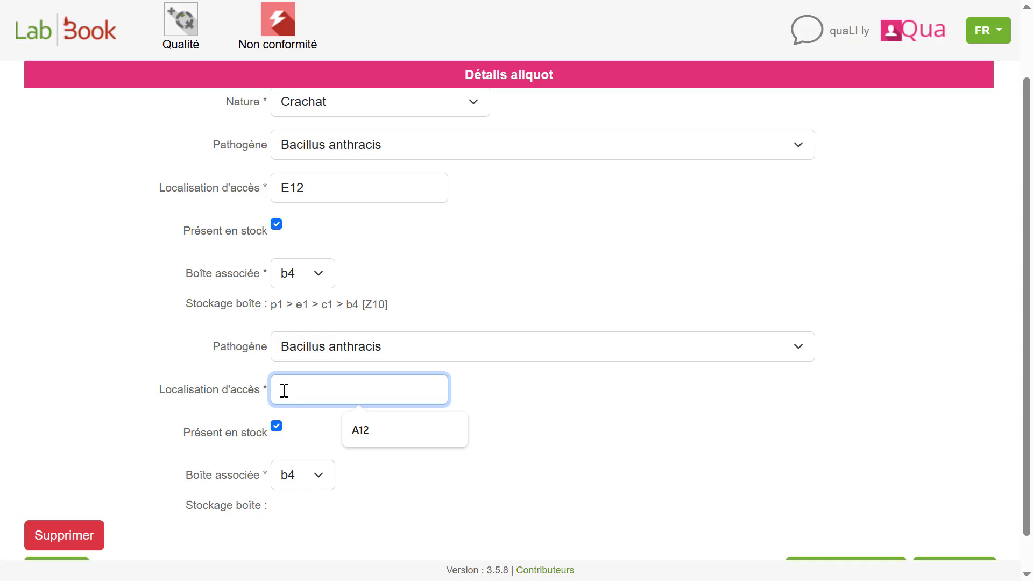
type("E1")
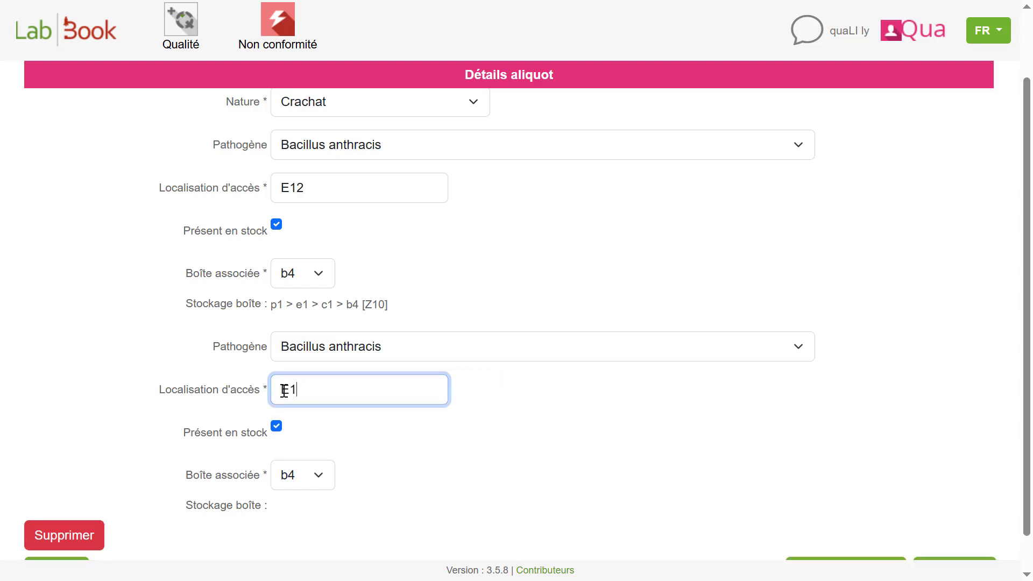
type("1")
scroll(284, 391, "down", 1)
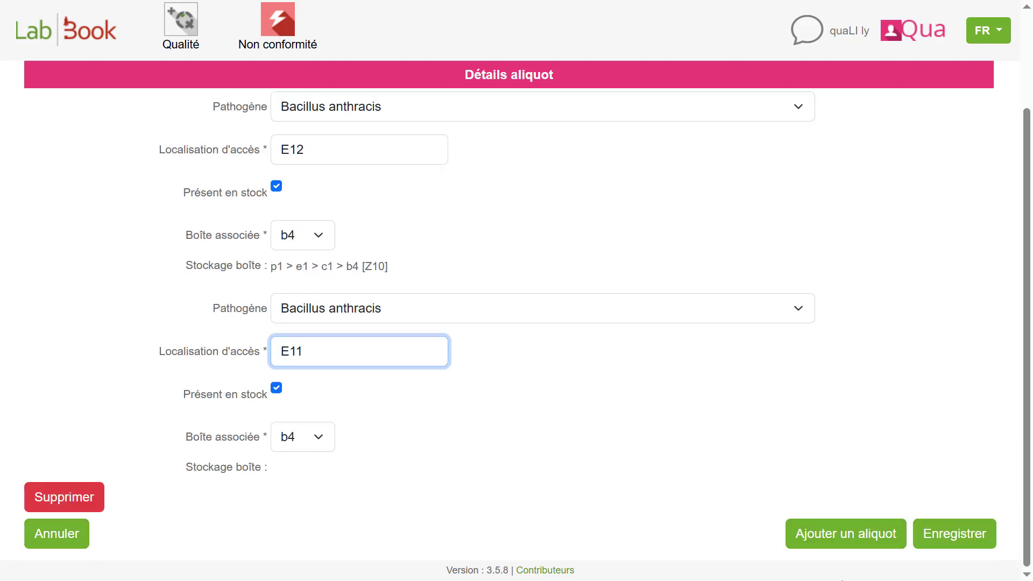
left_click(934, 541)
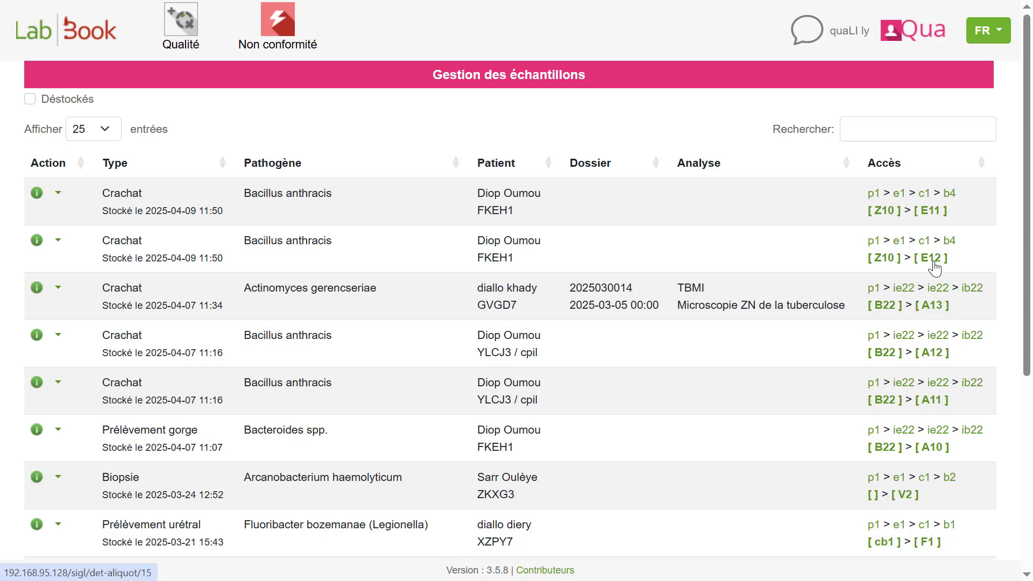
scroll(935, 267, "down", 2)
scroll(934, 267, "up", 2)
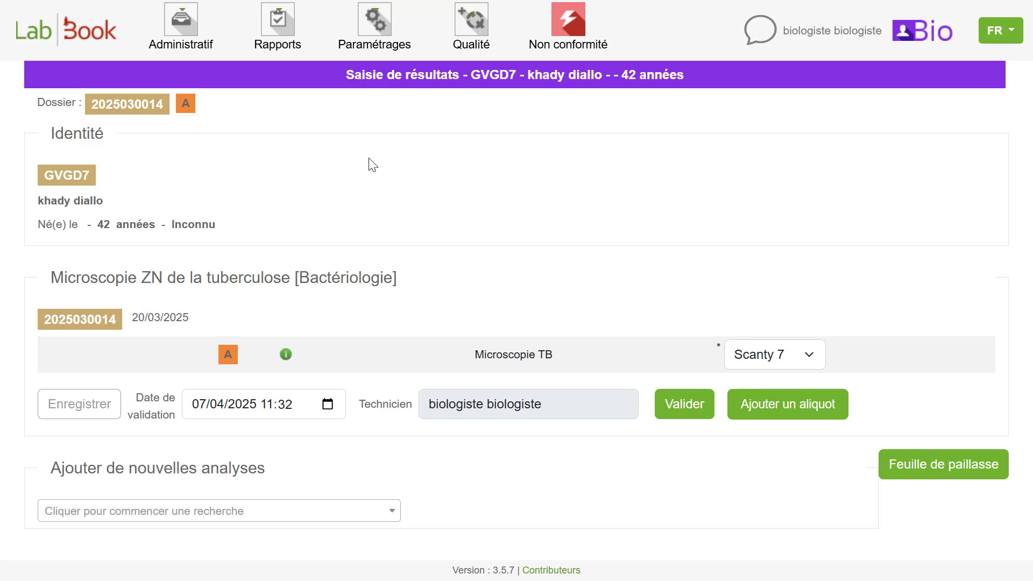
- Start a new aliquot from the tuberculosis microscopy result entry and set its pathogen to Actinomyces gerencseriae
left_click(775, 404)
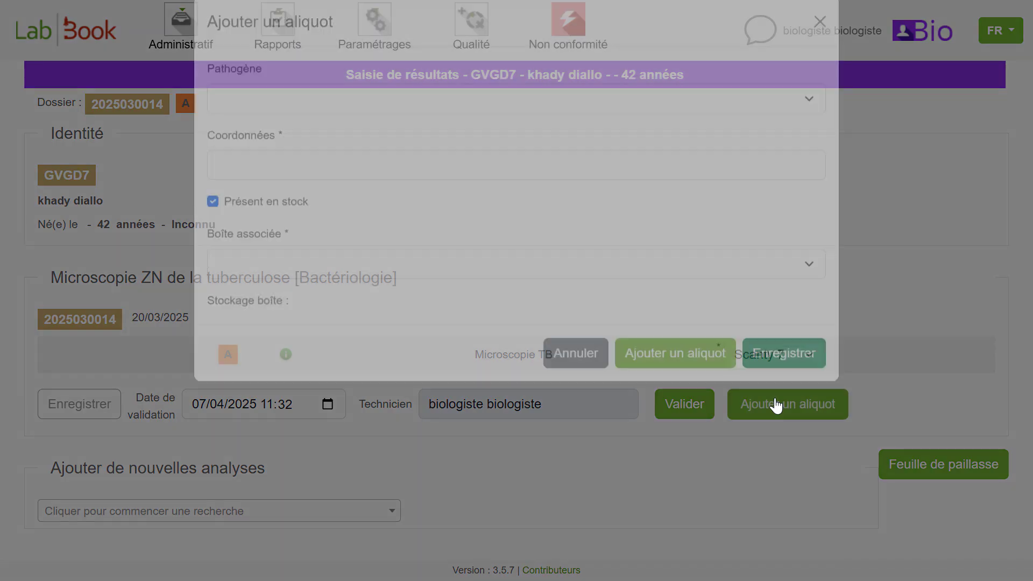
left_click(341, 138)
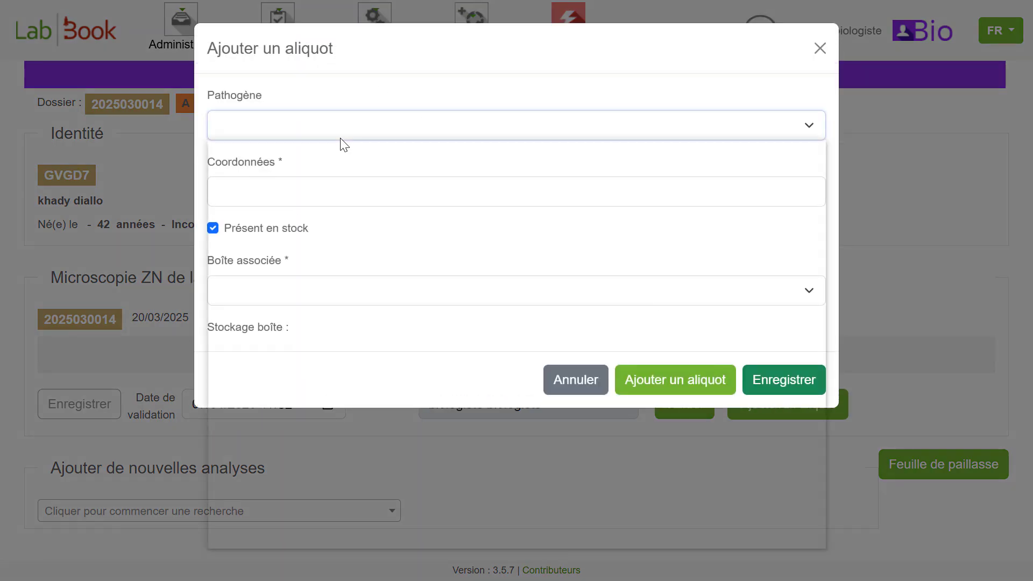
left_click(291, 212)
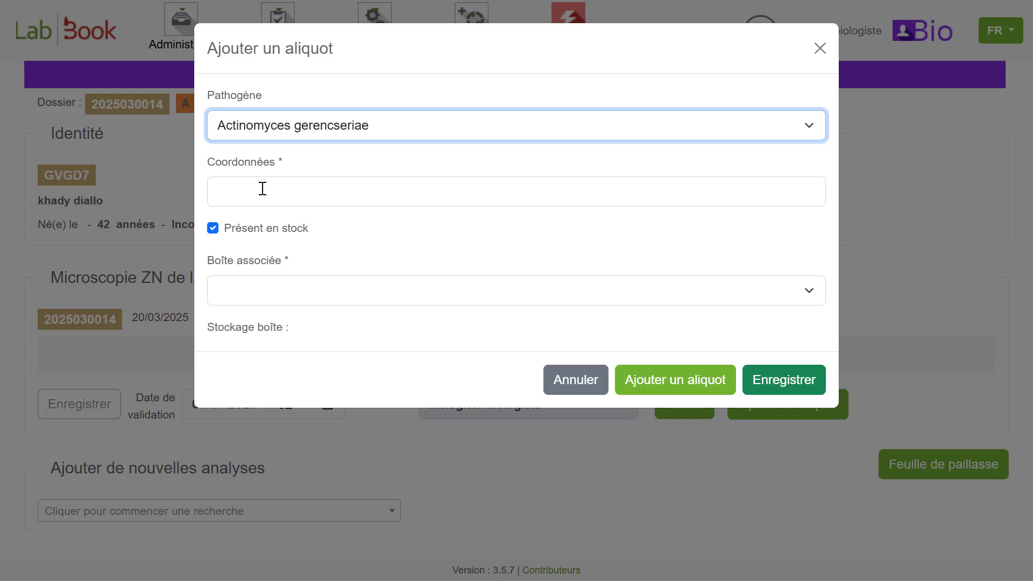
- Set the aliquot's coordinates to A13, associate it with box ib22 and save it
left_click(263, 188)
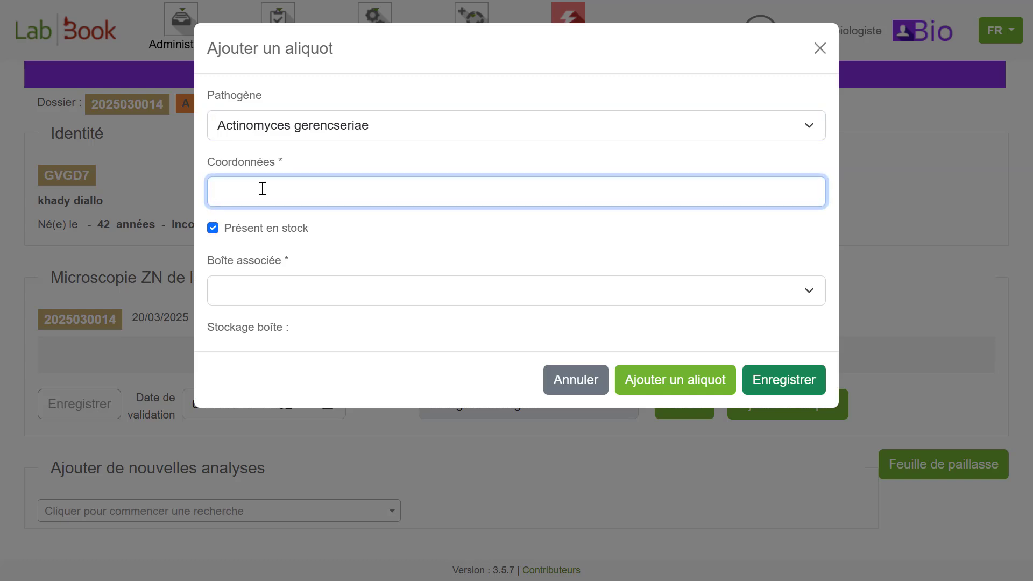
type("A13")
left_click(269, 289)
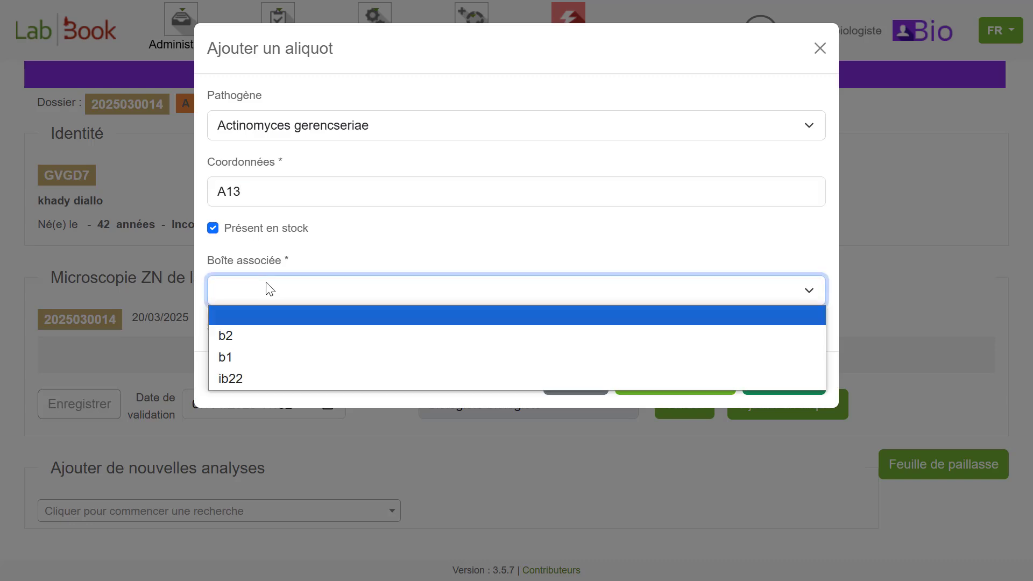
left_click(247, 381)
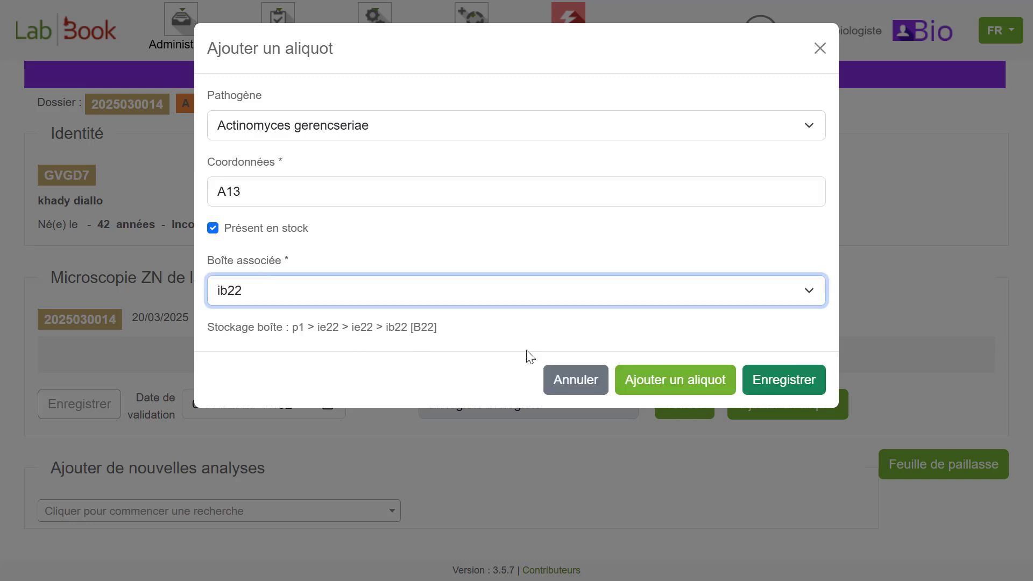
left_click(790, 380)
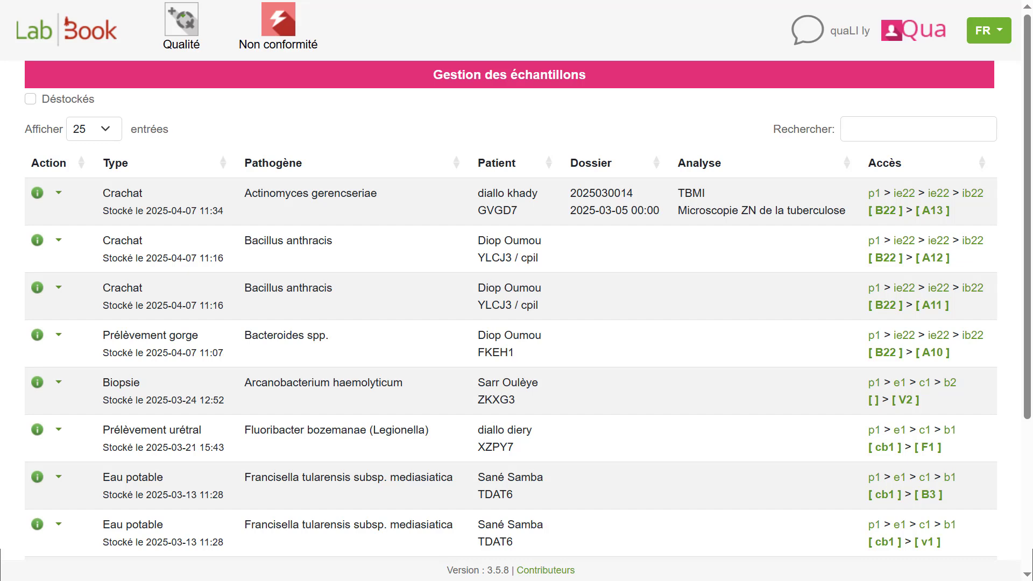
- Start destocking the Crachat aliquot stored at E11 in box b4, with reason "deplacement" and location S23
left_click(59, 193)
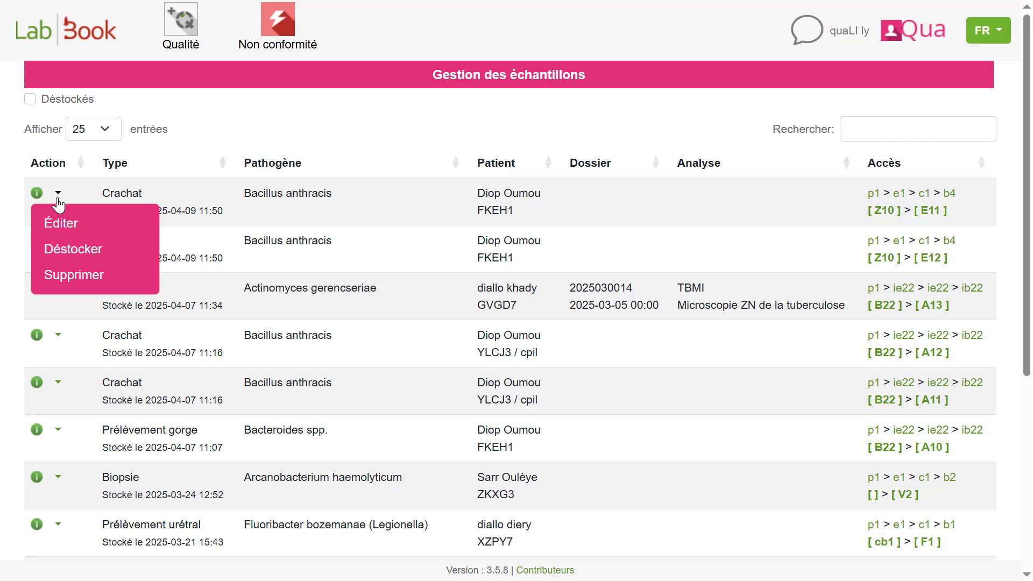
left_click(66, 262)
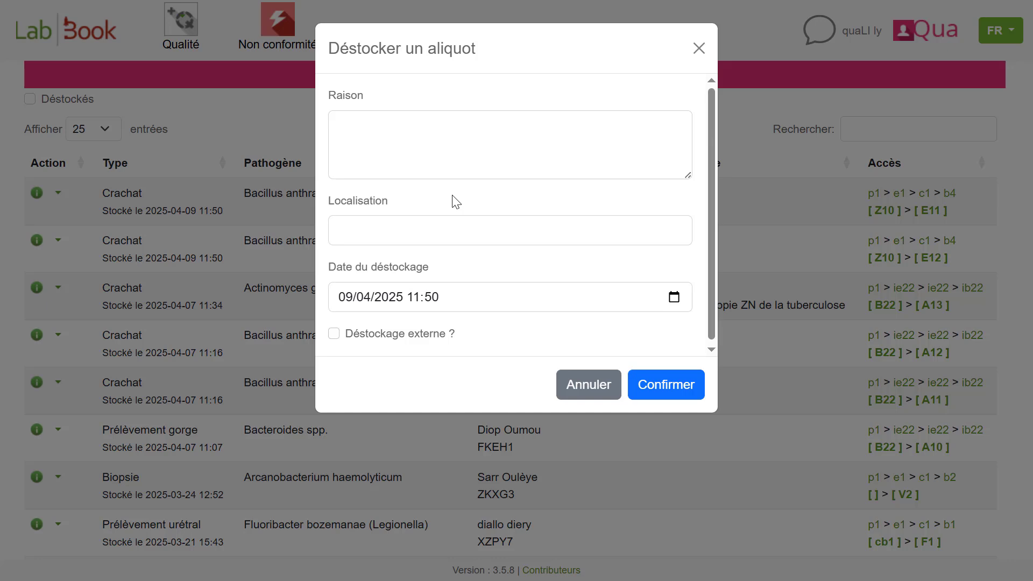
left_click(376, 153)
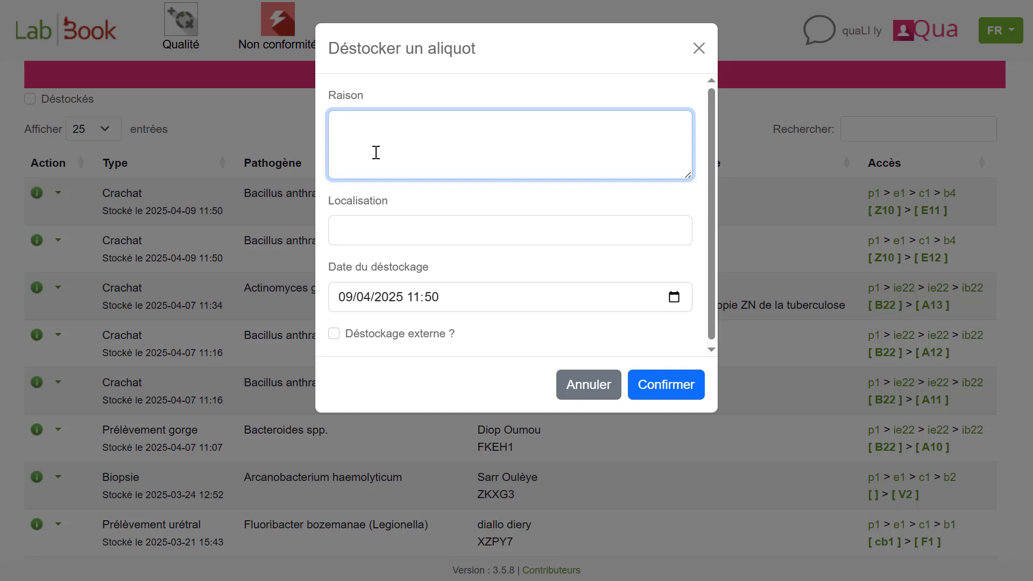
type("deplacement")
left_click(359, 230)
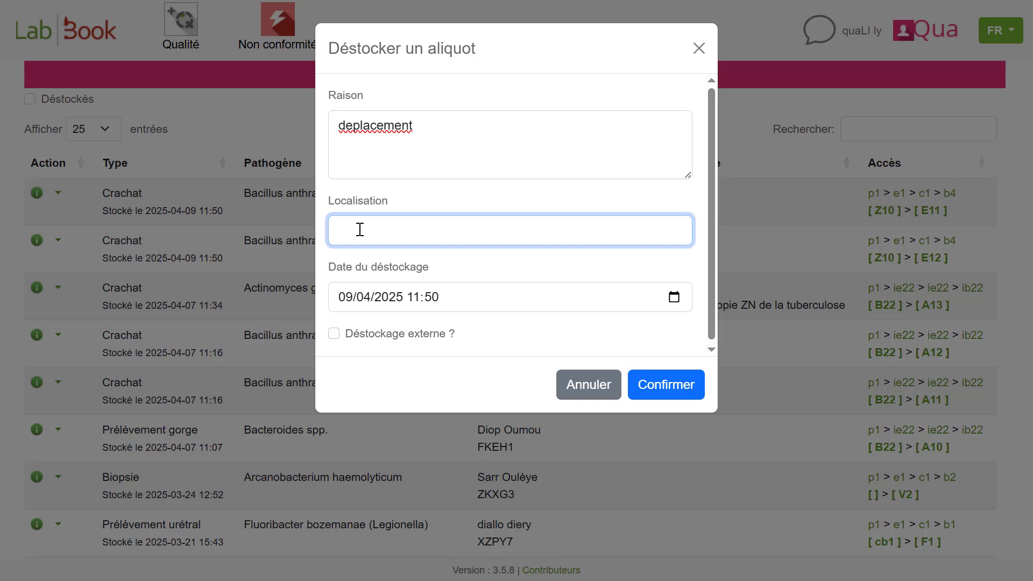
type("S23")
- Set the destocking date to 03/04/2025 and confirm the aliquot's destocking
left_click(674, 298)
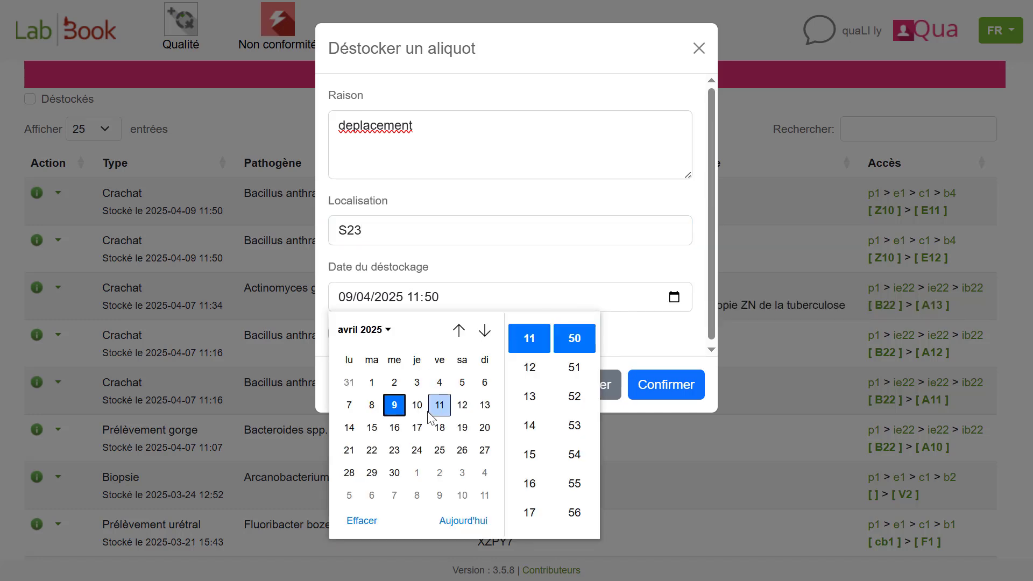
left_click(418, 383)
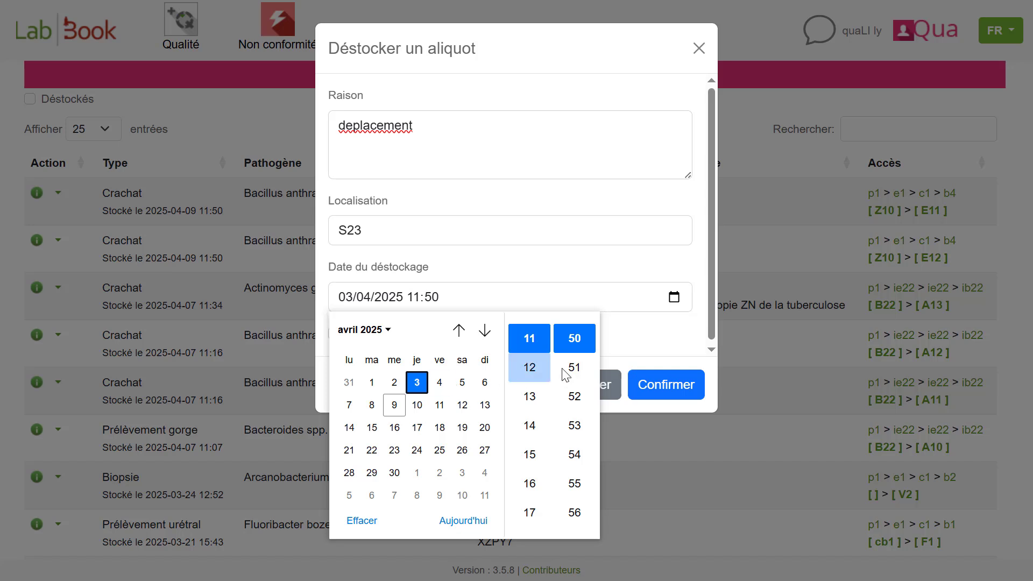
left_click(637, 347)
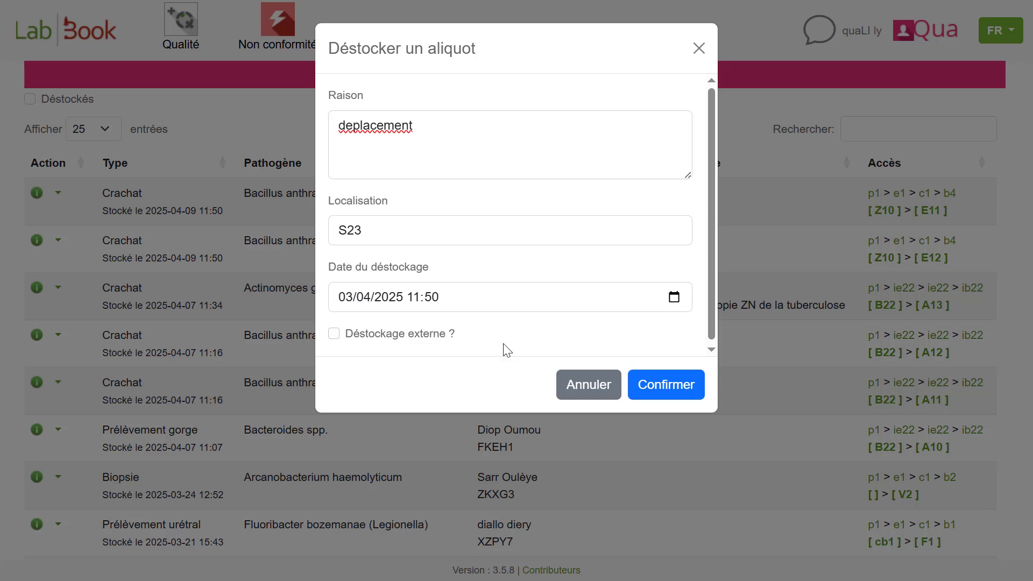
left_click(663, 386)
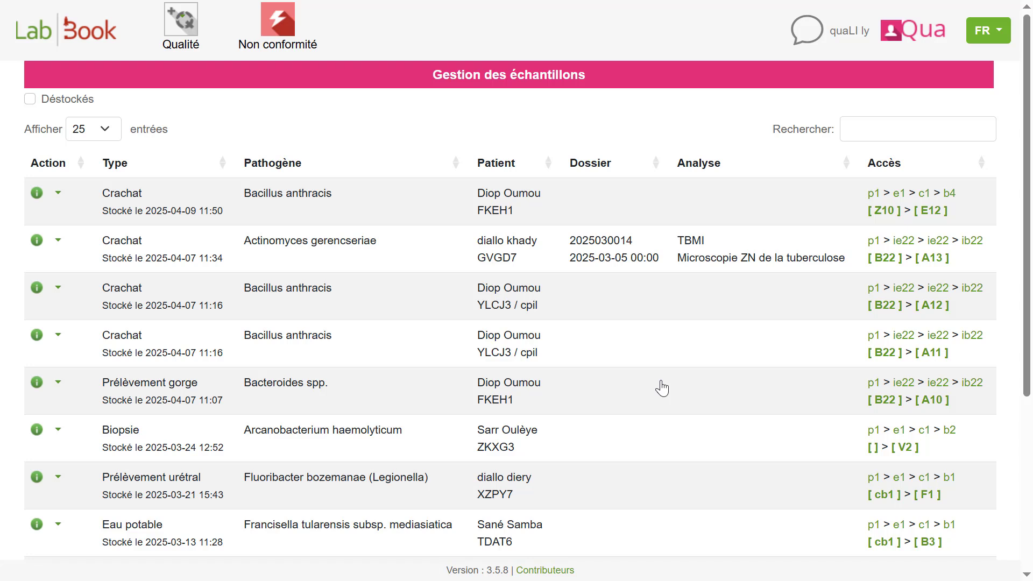
- List the destocked aliquots and restock the Eau potable aliquot with access location N2
left_click(31, 100)
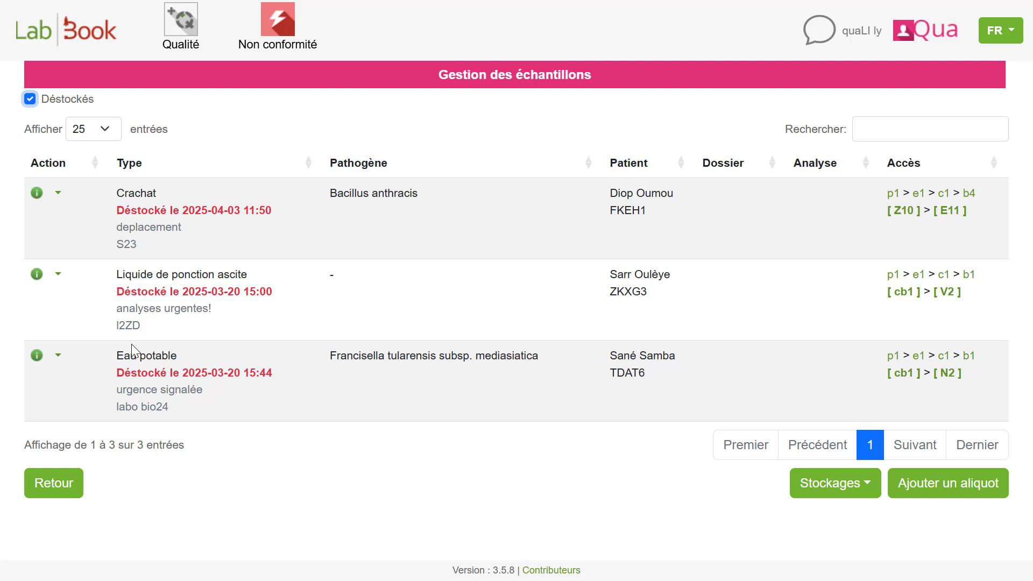
left_click(58, 356)
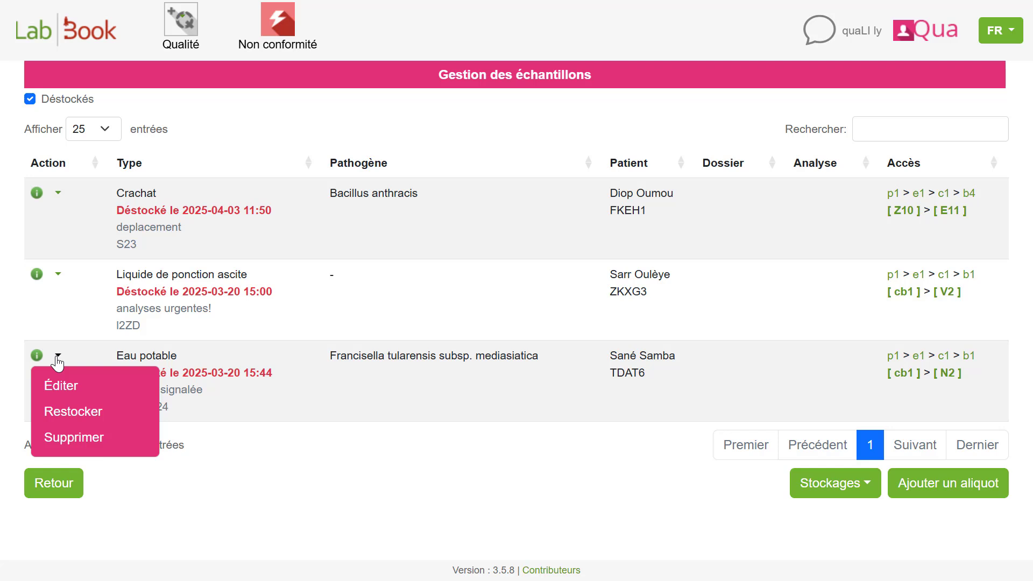
left_click(102, 420)
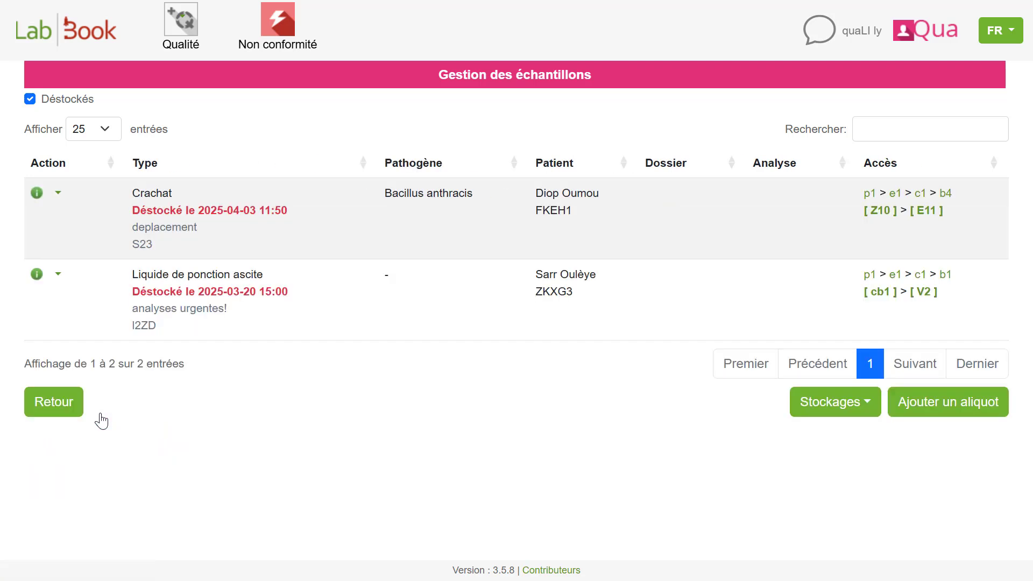
- Switch the sample list back to the stocked aliquots and look for the Eau potable aliquot at N2
left_click(27, 102)
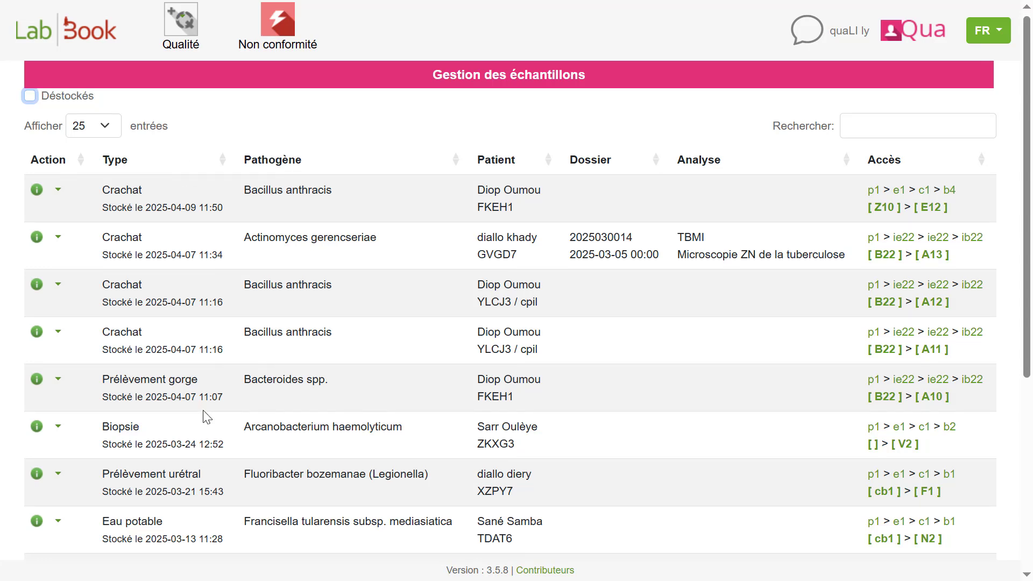
scroll(206, 416, "down", 3)
scroll(204, 414, "down", 1)
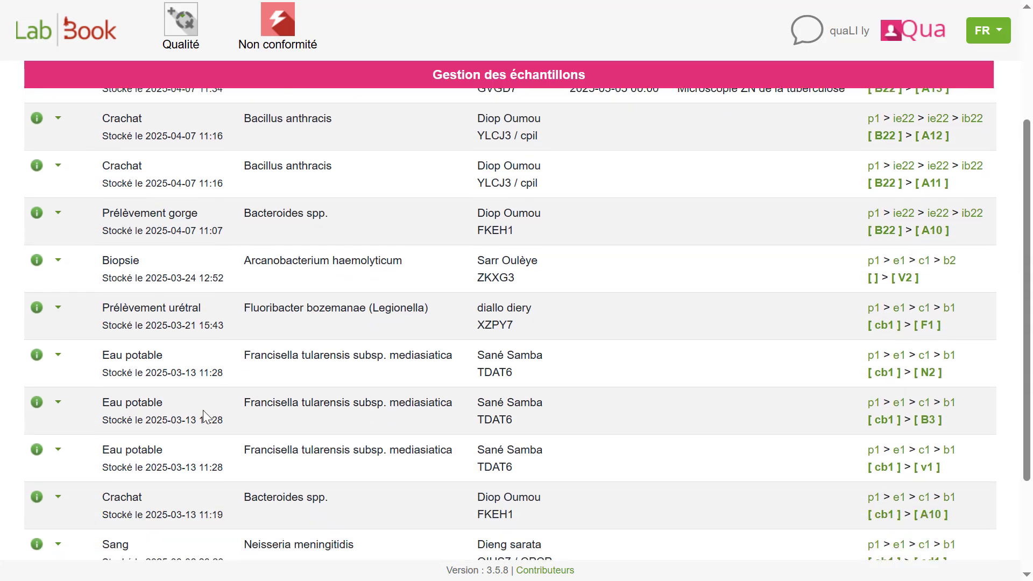
scroll(203, 411, "down", 3)
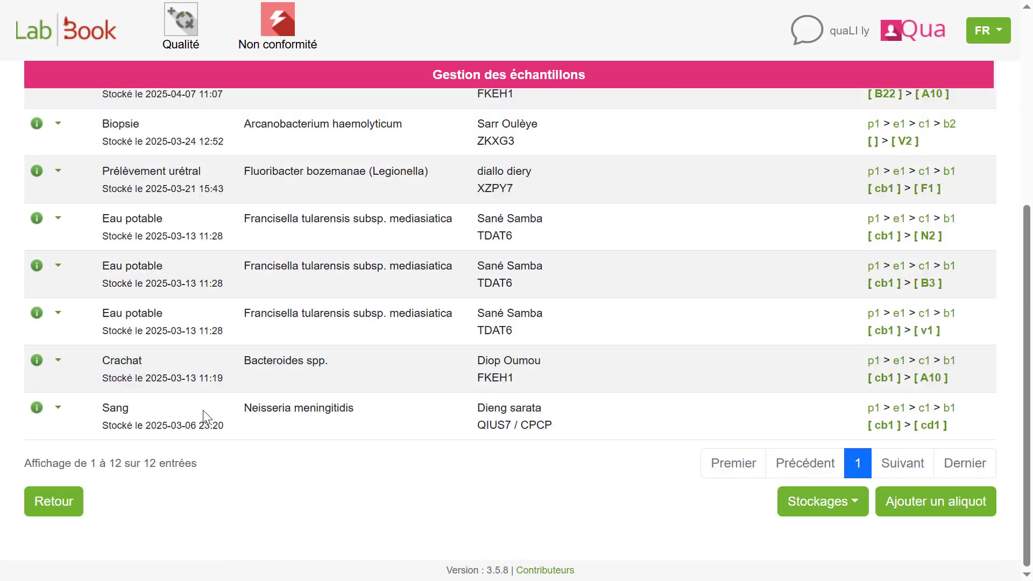